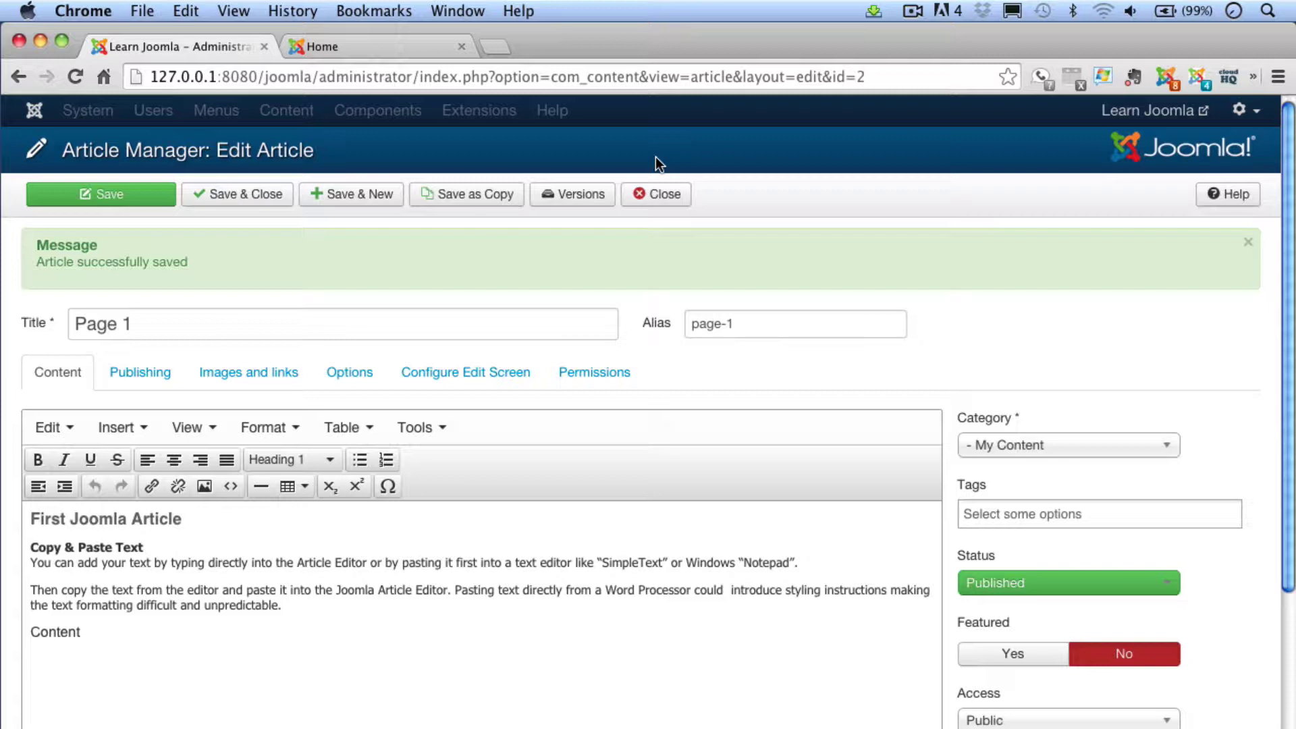
# Save the Page 1 article and close the editor
pyautogui.click(261, 200)
# Save and close Page 1, then open the Content menu to reach Media Manager
pyautogui.click(260, 200)
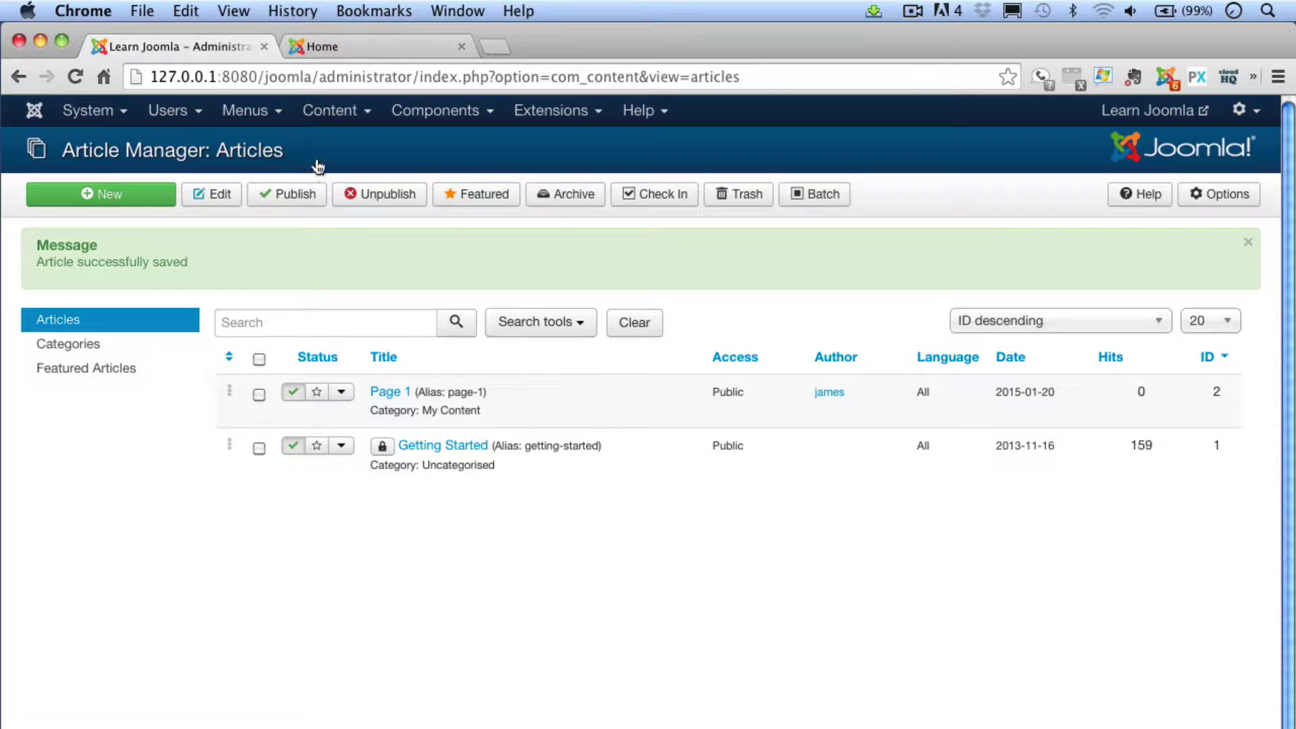
pyautogui.click(331, 113)
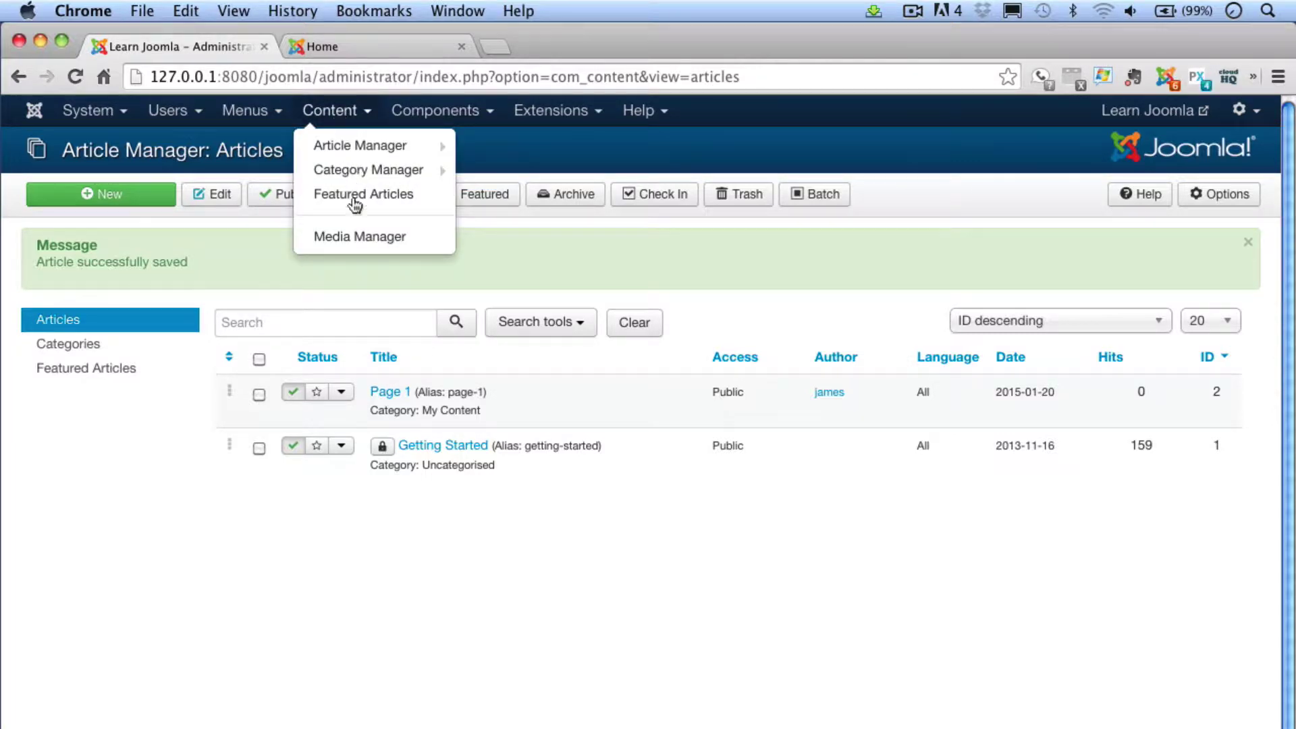
# In Media Manager, create a folder named learn_images, open it, and show the upload form
pyautogui.click(363, 237)
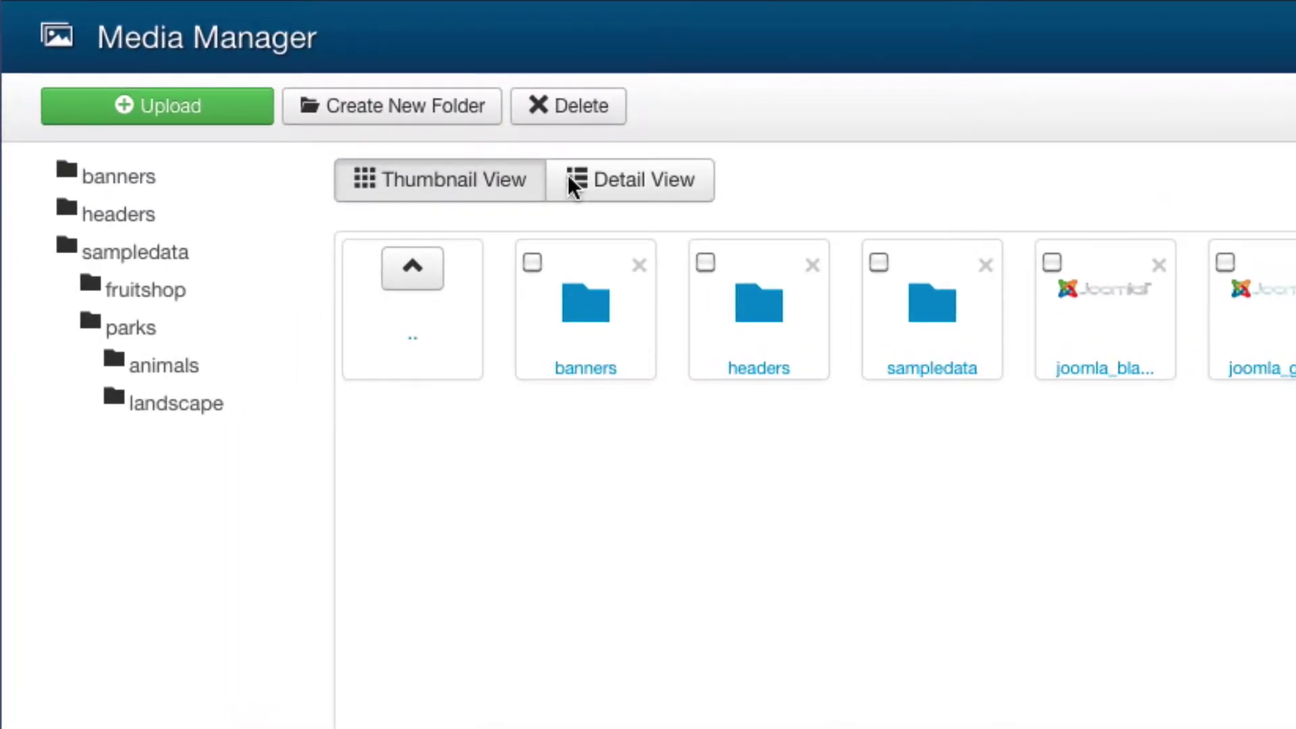
pyautogui.click(393, 108)
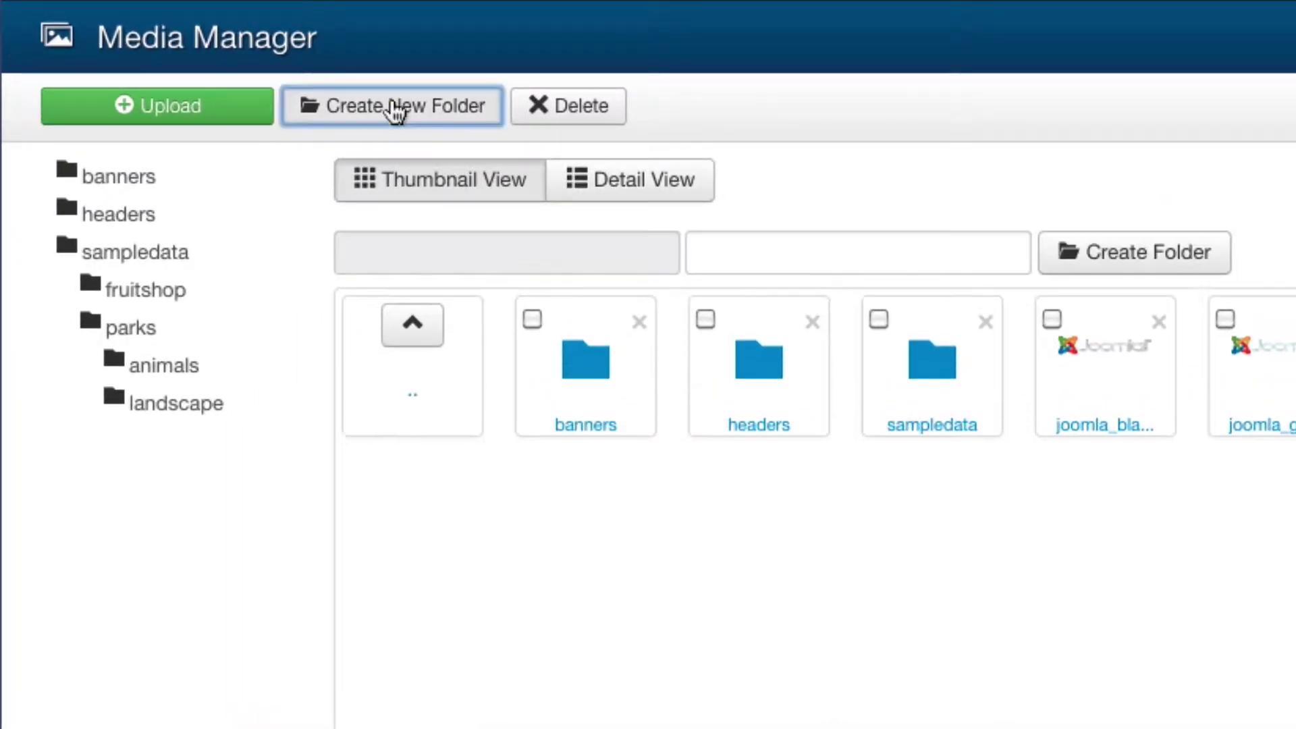
pyautogui.click(709, 253)
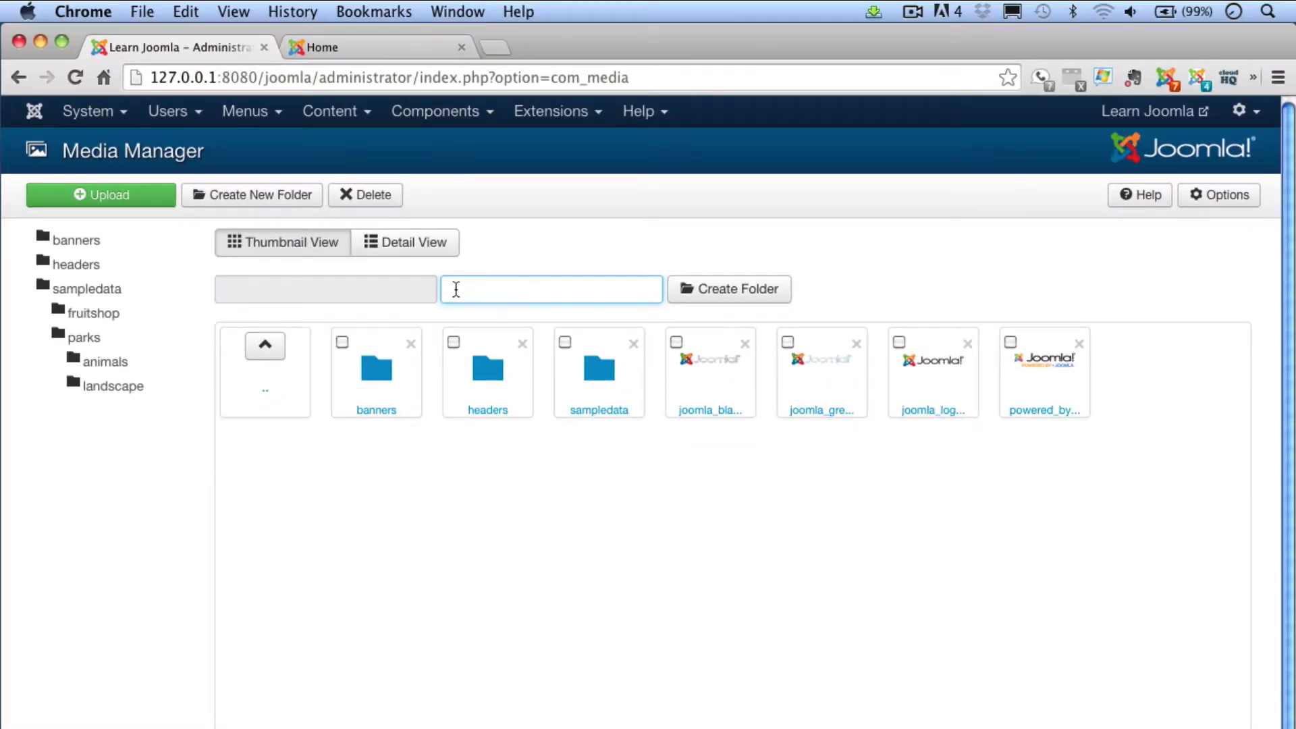
pyautogui.write('learn_images')
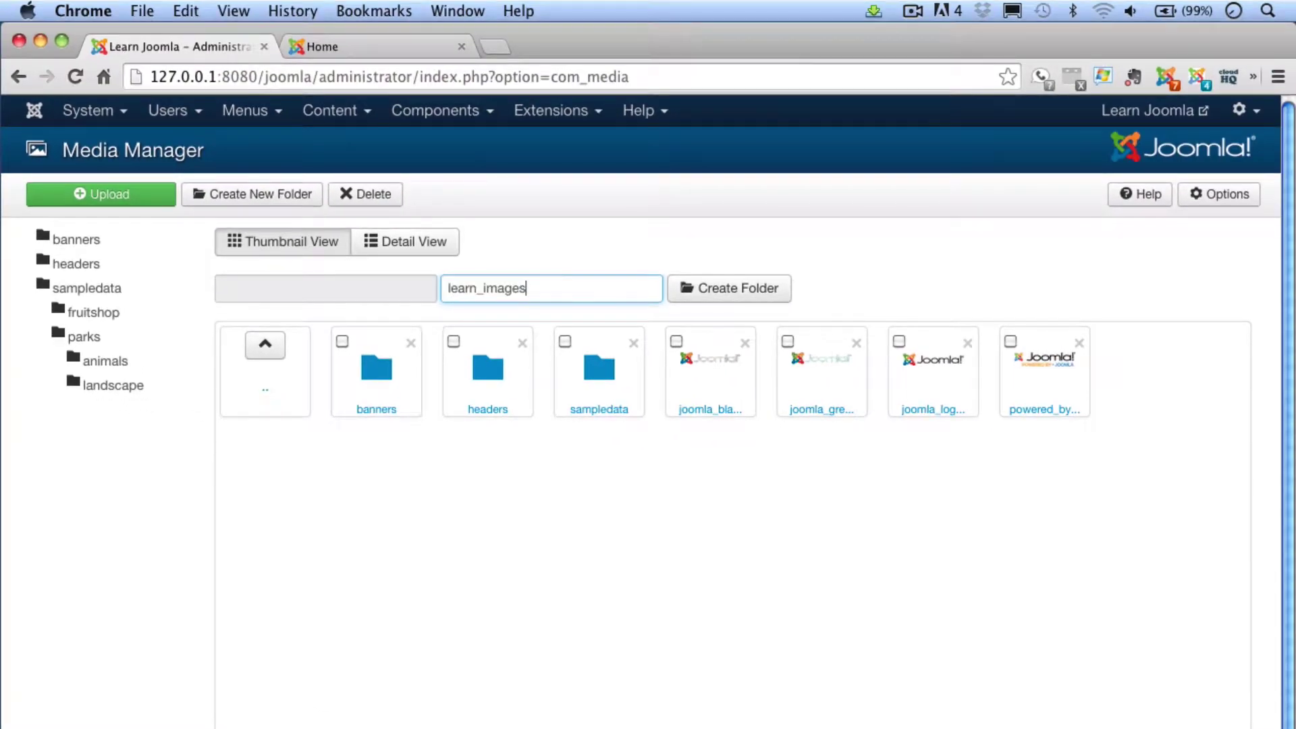
pyautogui.click(745, 301)
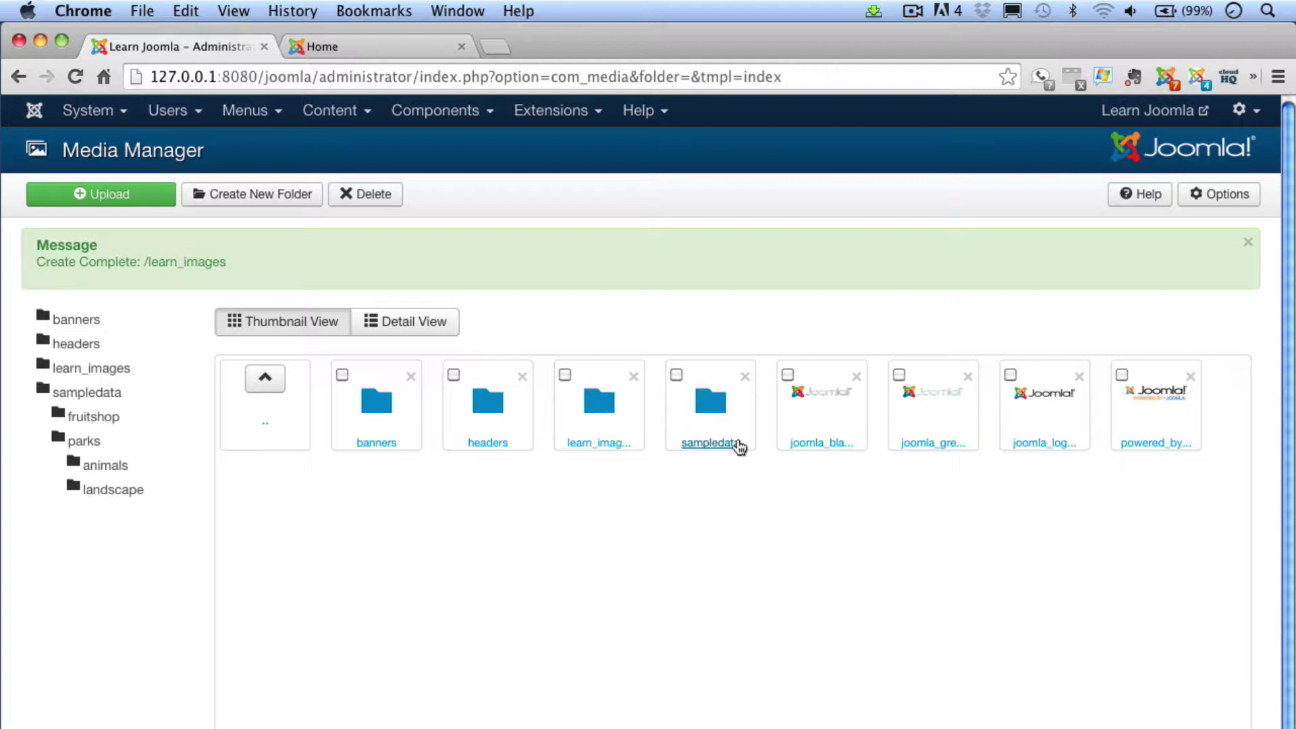
pyautogui.click(588, 412)
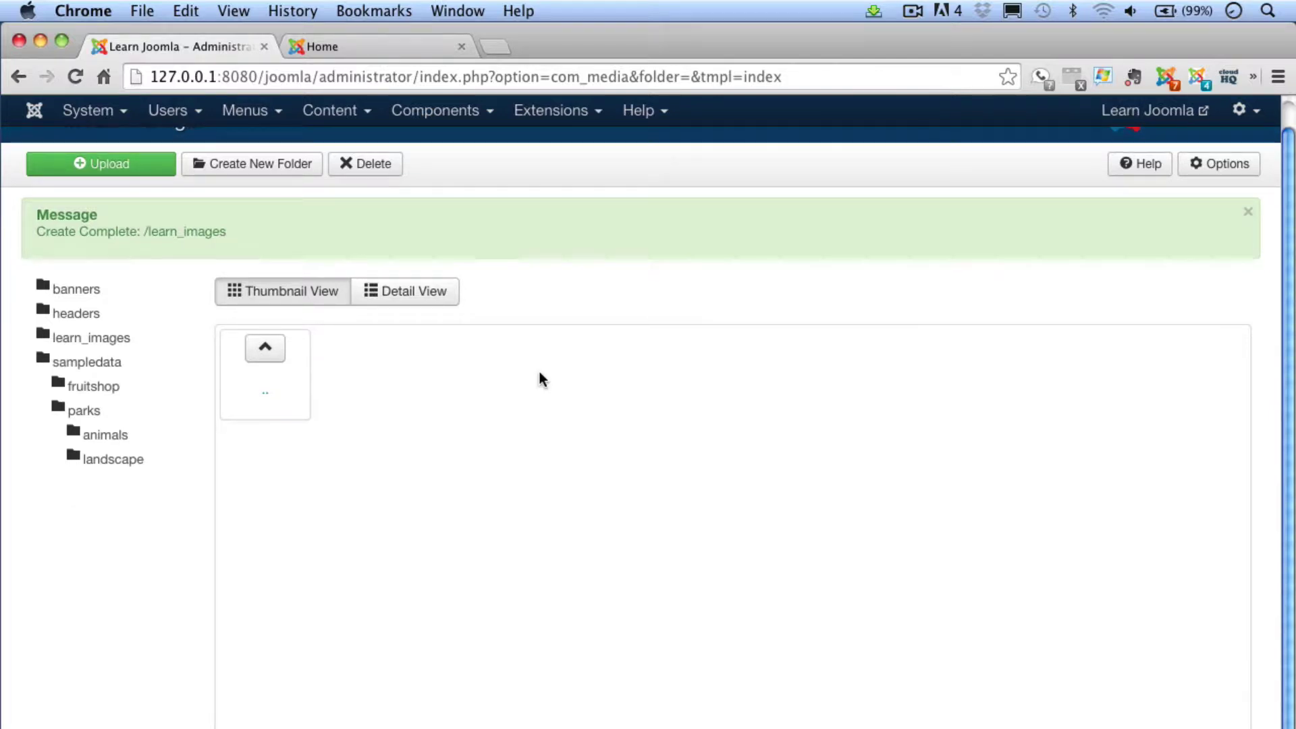
pyautogui.click(108, 165)
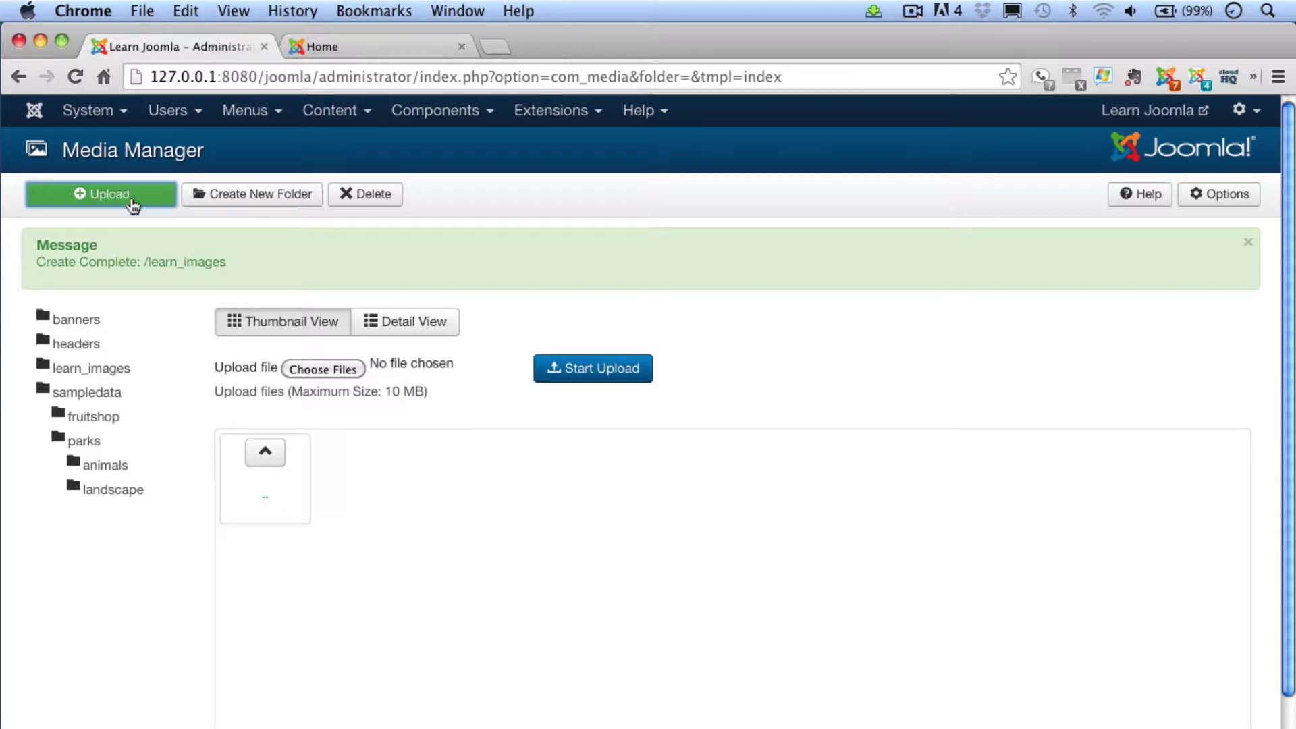
# Choose sedona1.jpg from Desktop > joomla_sample_folder as the file to upload
pyautogui.click(318, 367)
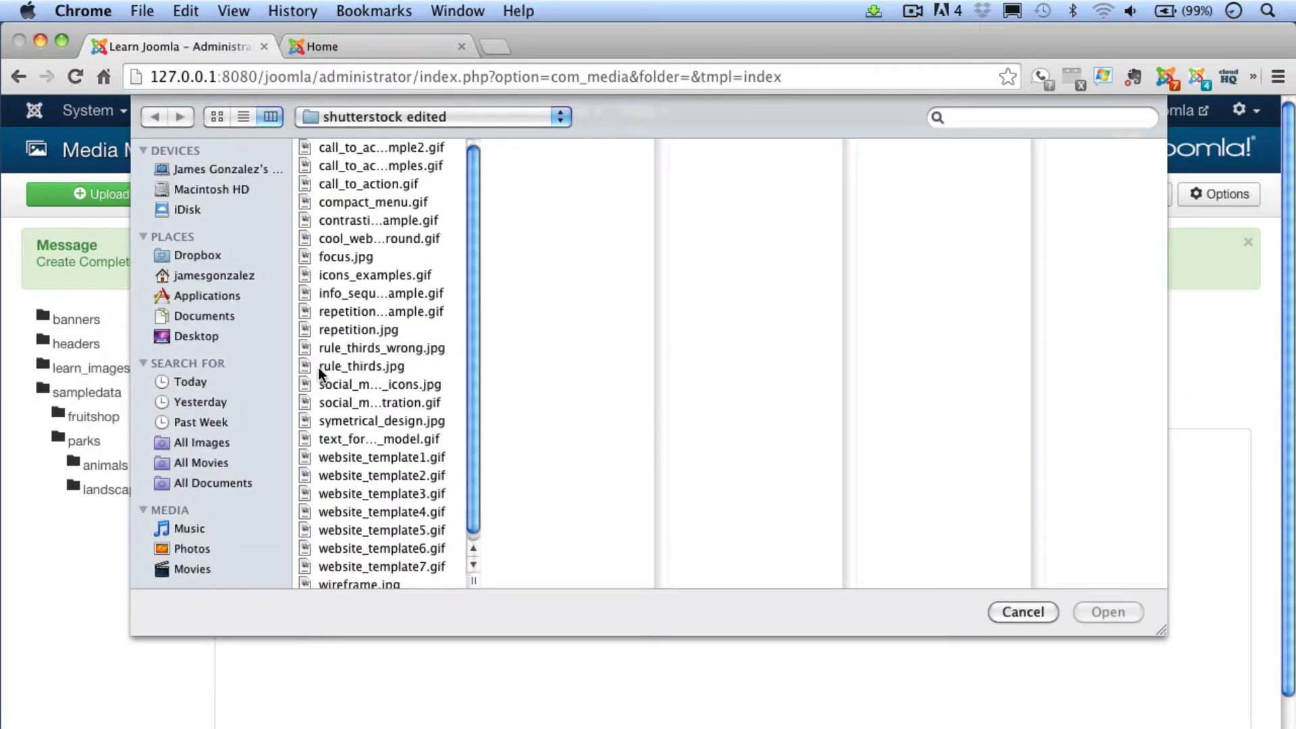
pyautogui.click(216, 257)
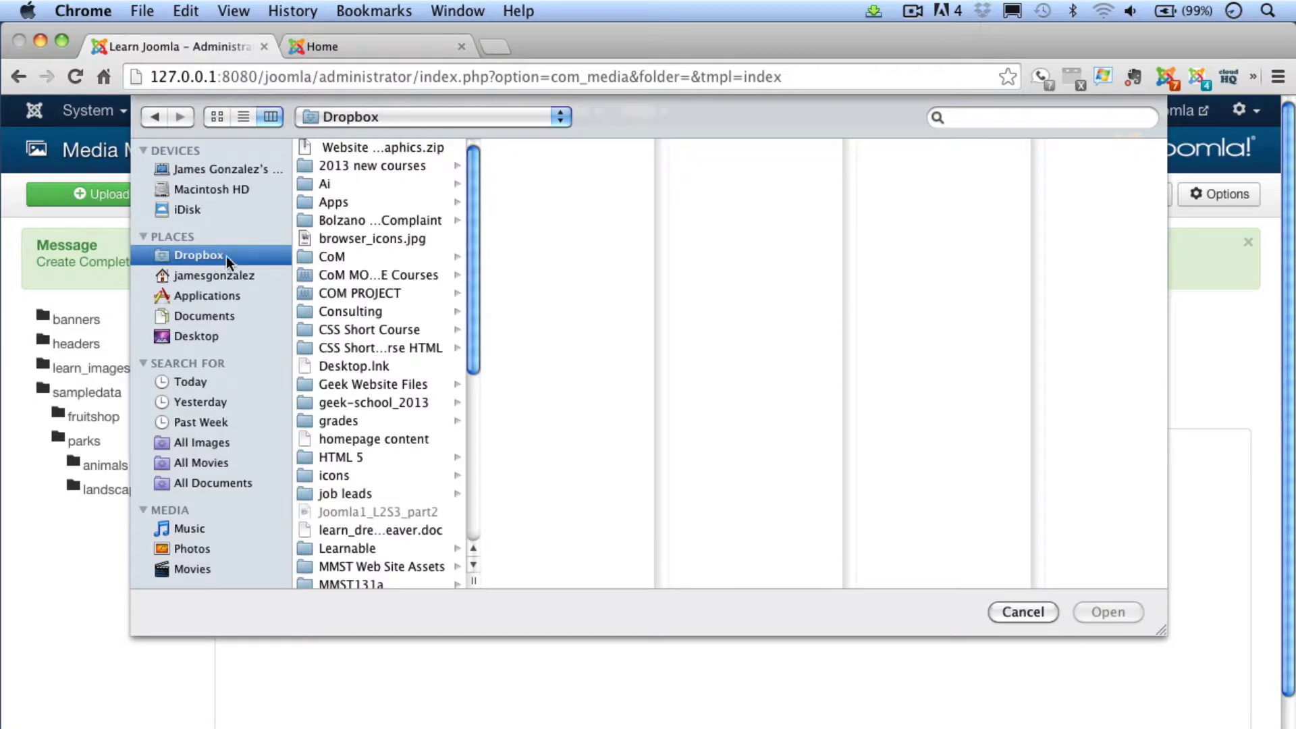
pyautogui.moveTo(473, 270); pyautogui.dragTo(476, 285)
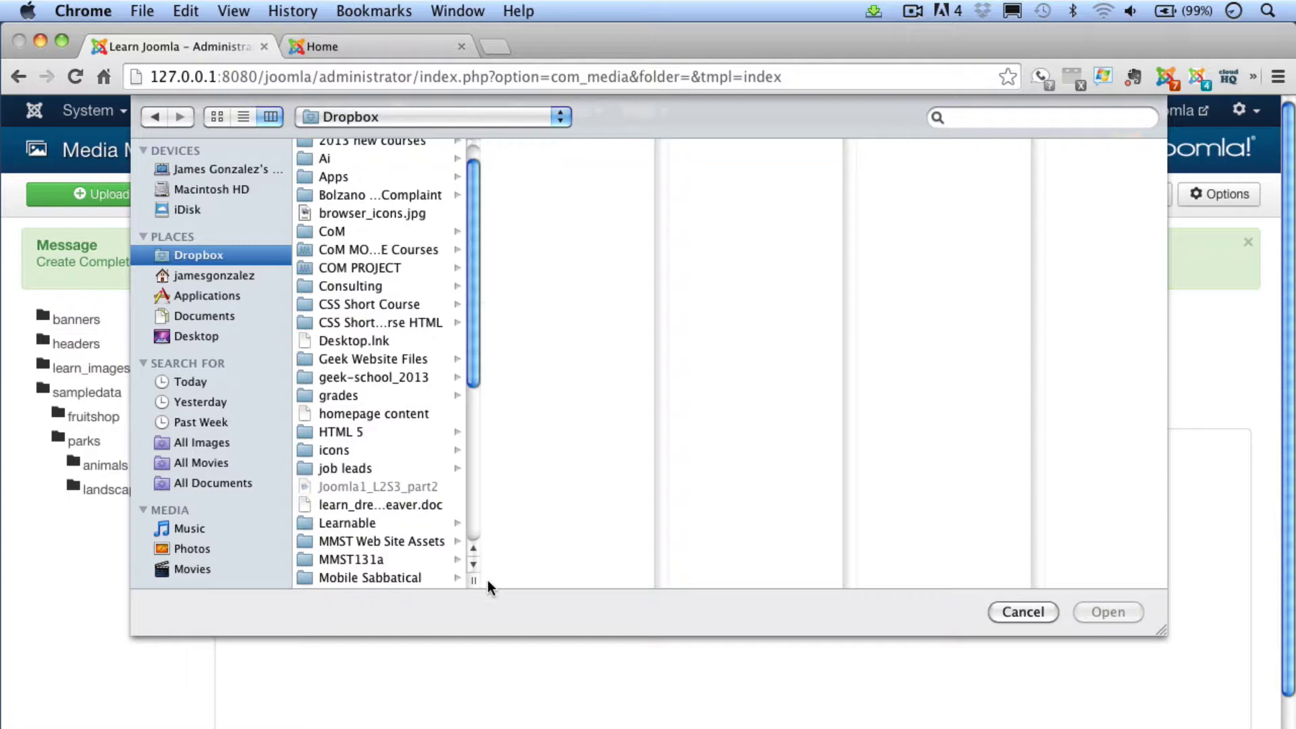
pyautogui.moveTo(488, 581); pyautogui.dragTo(611, 575)
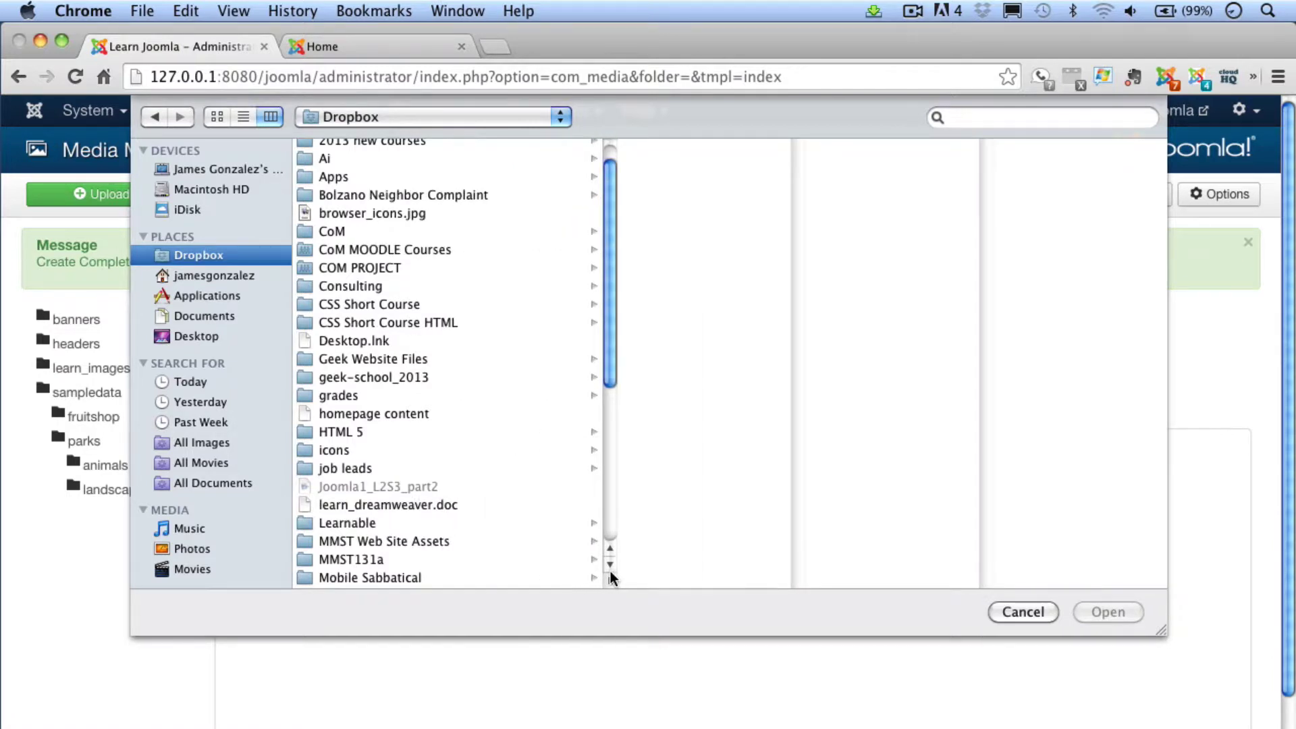
pyautogui.click(196, 338)
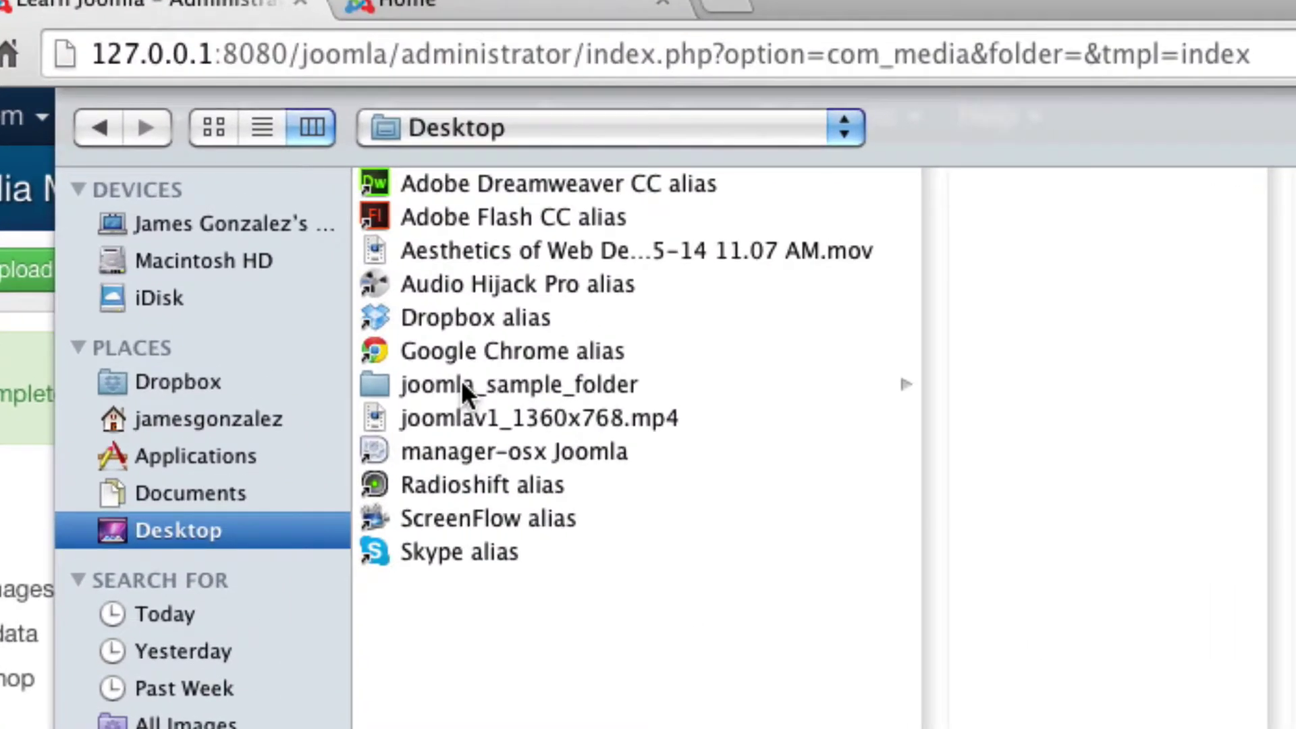
pyautogui.click(371, 276)
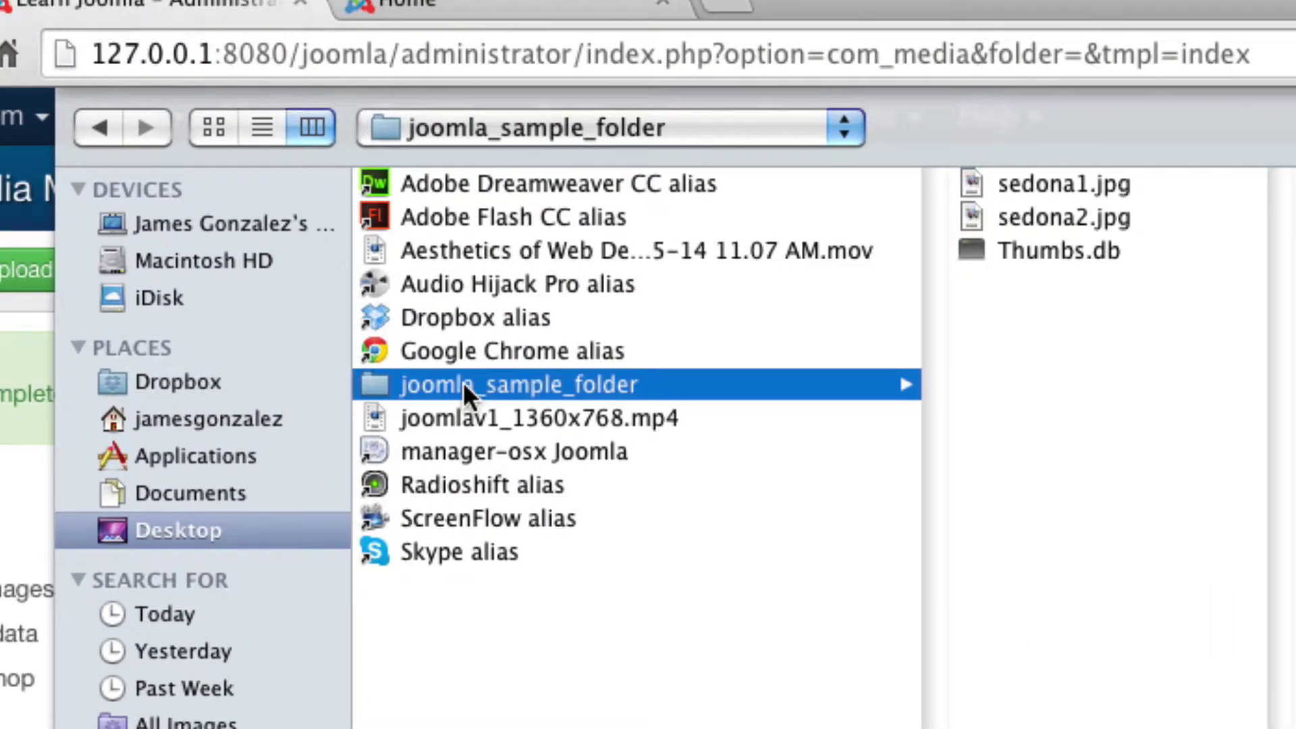
pyautogui.click(1006, 181)
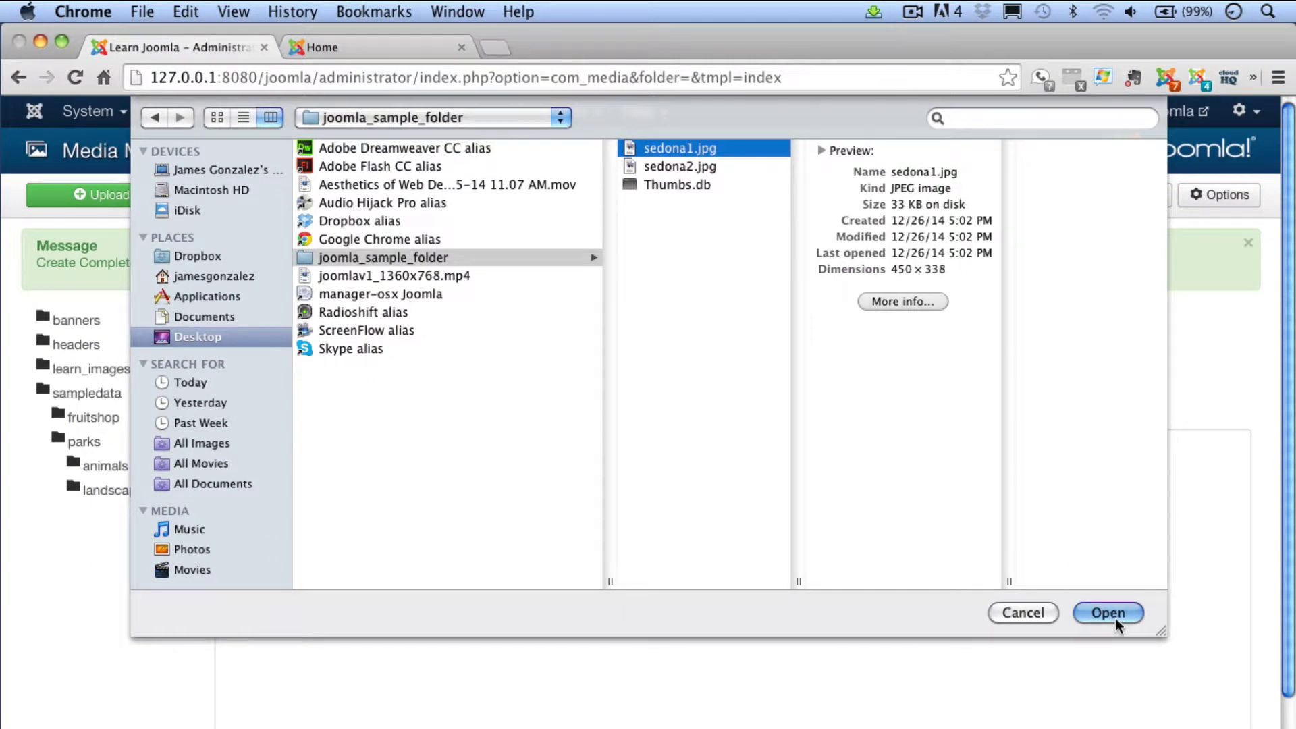
pyautogui.click(1109, 613)
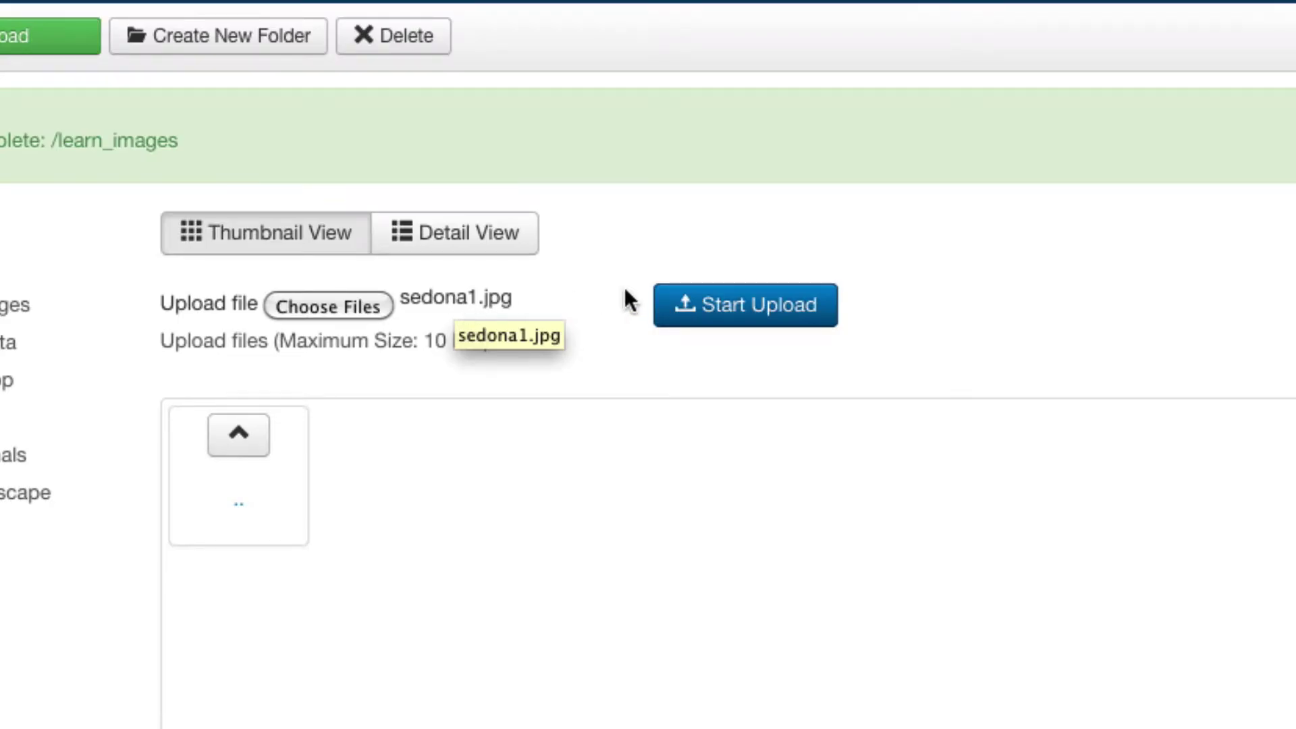
# Upload sedona1.jpg into the learn_images folder
pyautogui.click(746, 312)
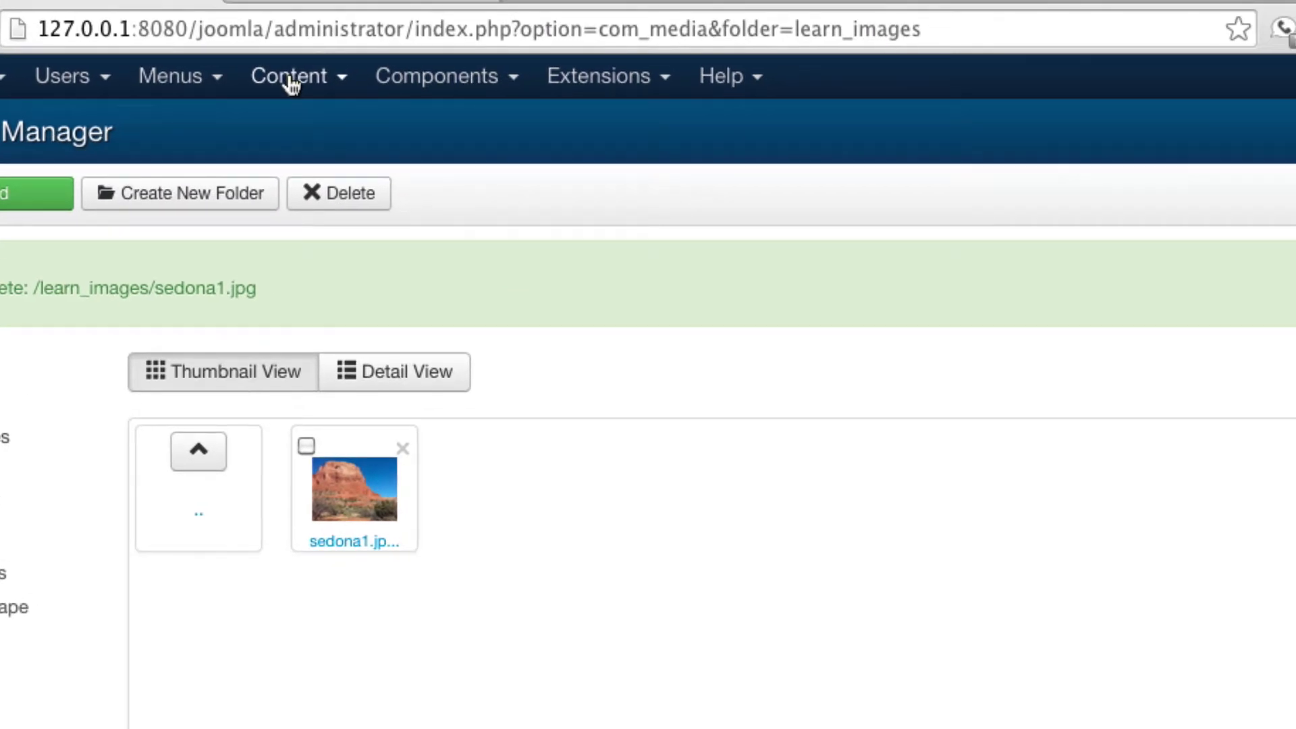
# Go to the Article Manager and open the Page 1 article for editing
pyautogui.click(289, 80)
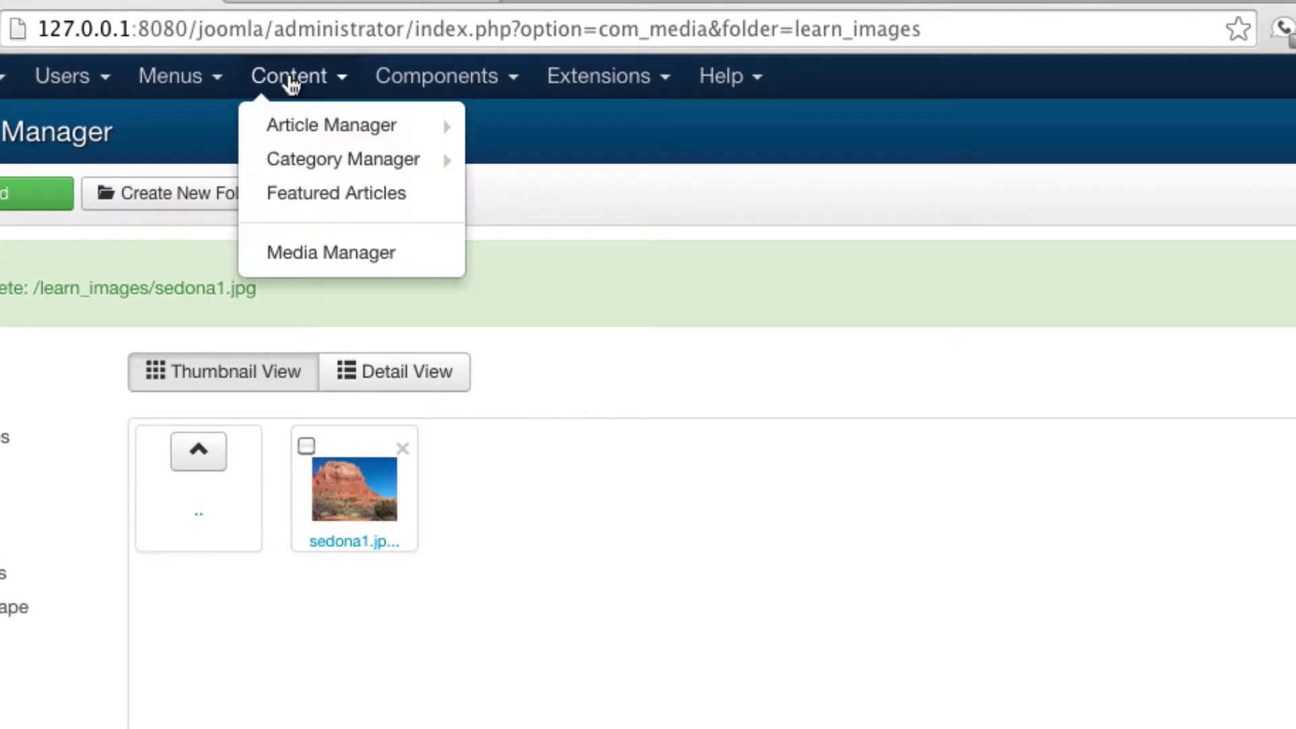
pyautogui.moveTo(297, 124)
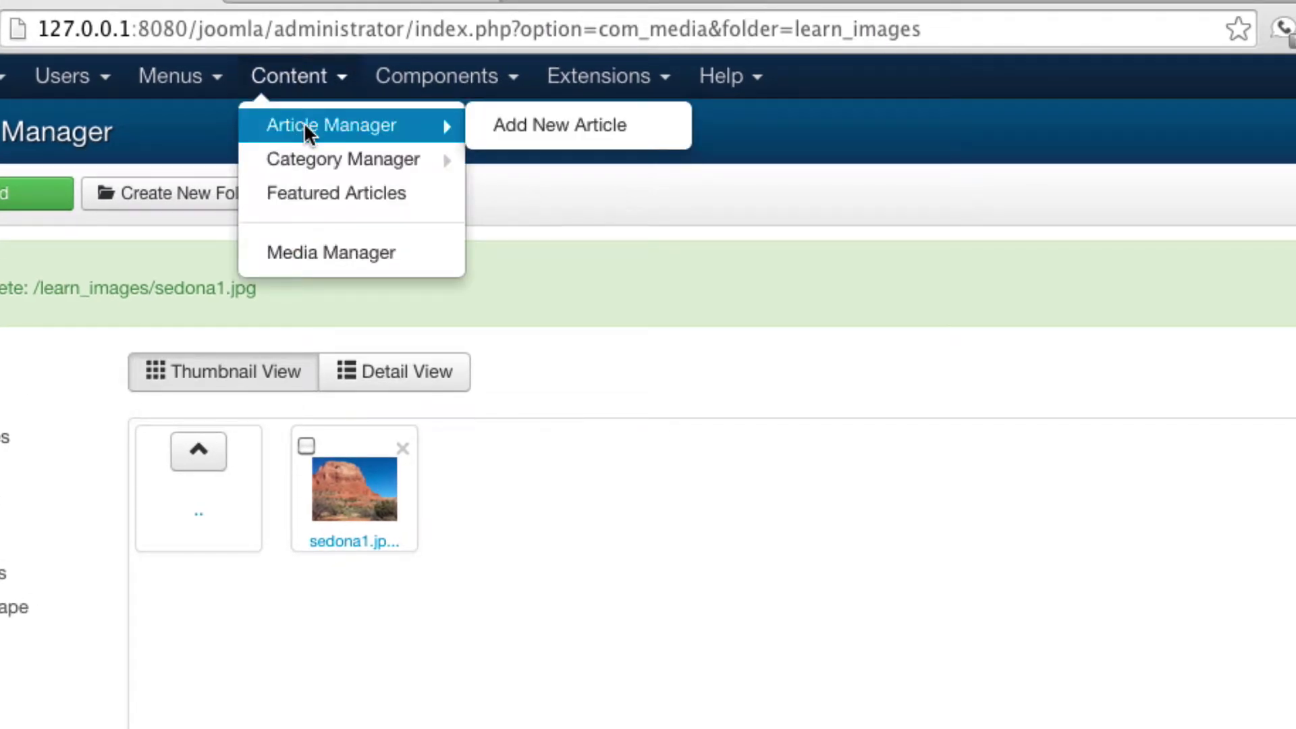
pyautogui.click(305, 127)
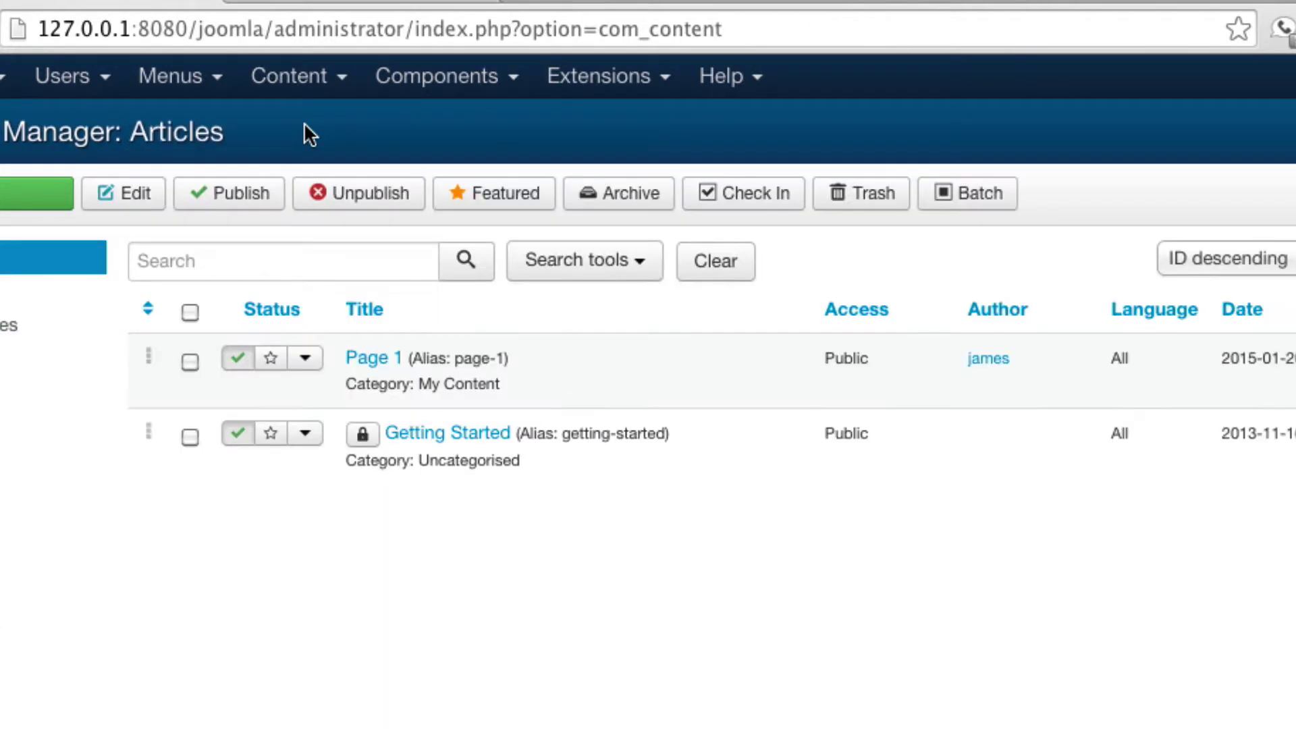
pyautogui.click(381, 368)
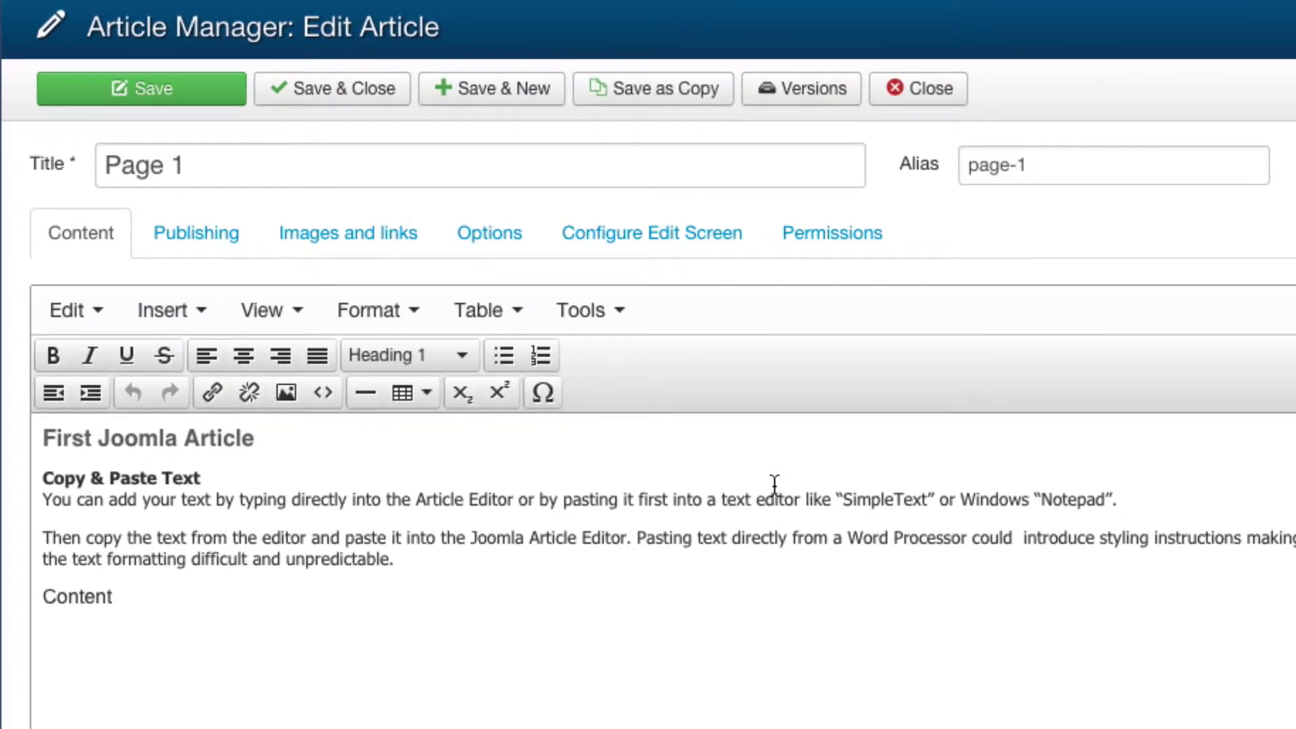
# Add an empty paragraph after the Notepad sentence to hold the image
pyautogui.click(1145, 506)
pyautogui.press('Return')
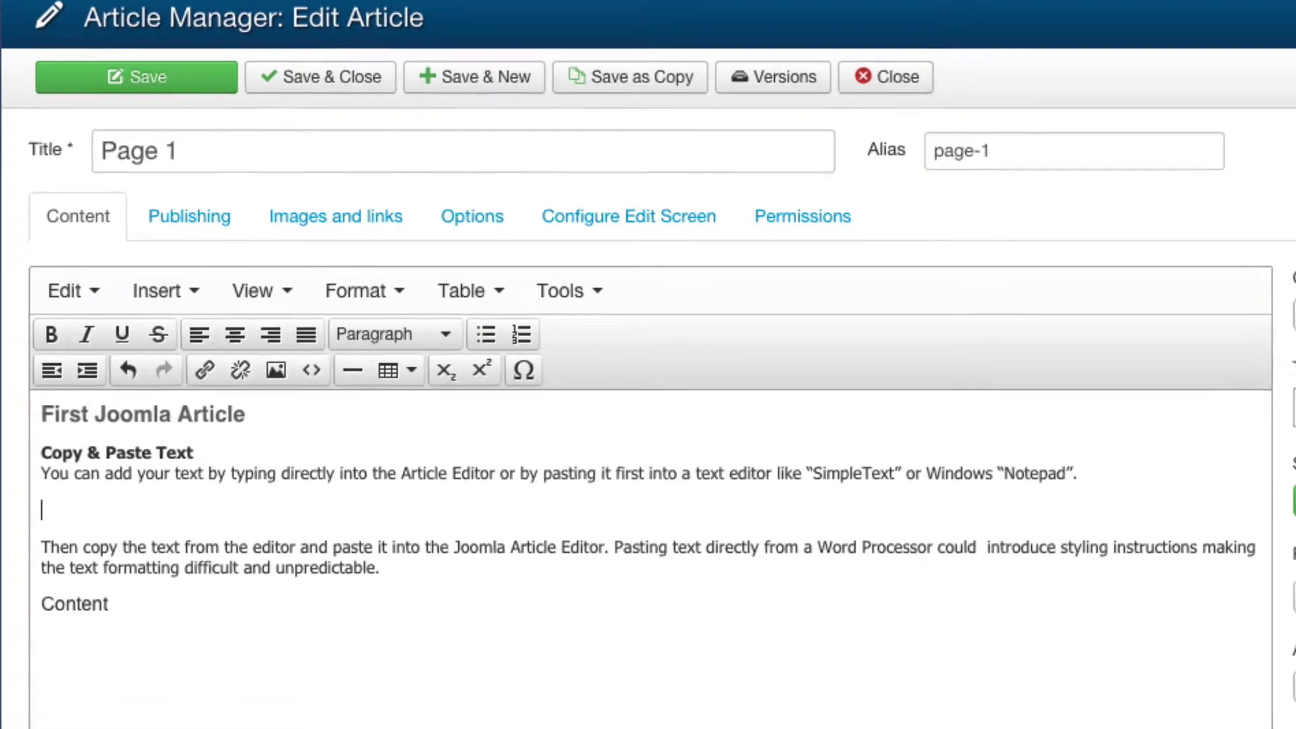
pyautogui.scroll(-5, 513, 365)
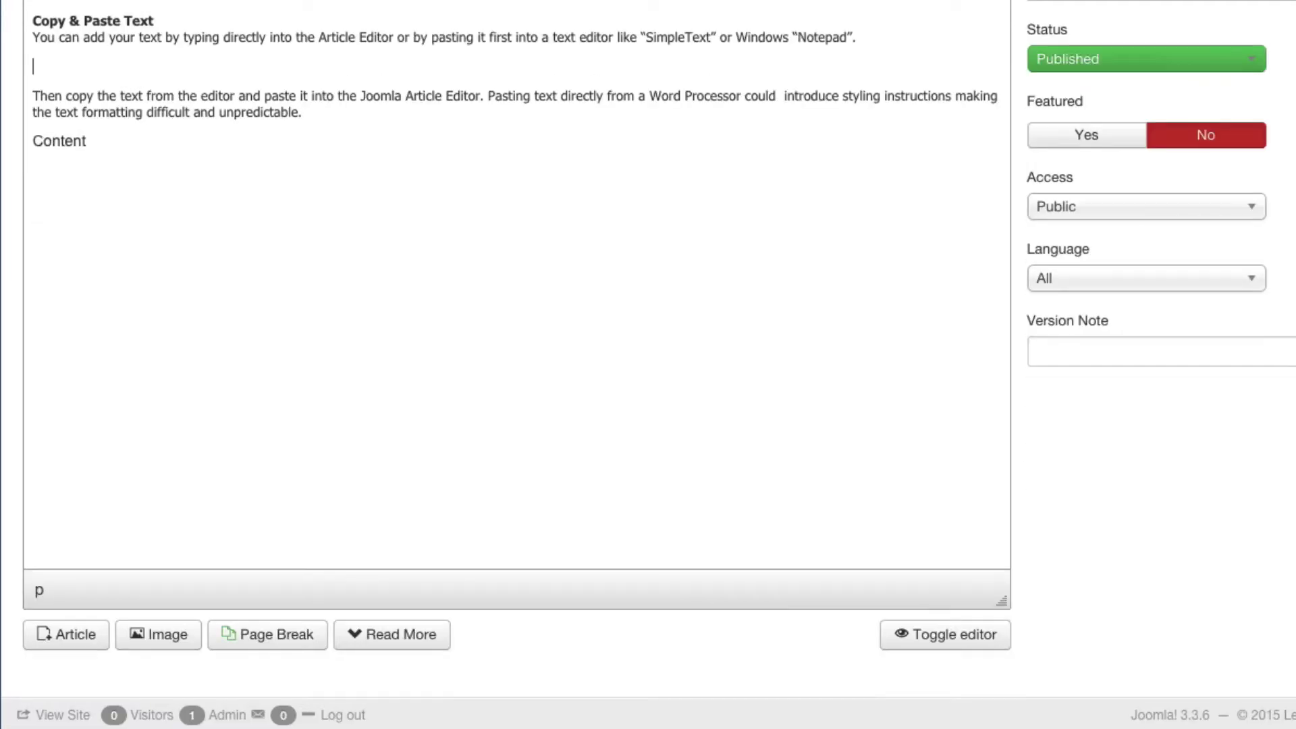
# In the image dialog, select learn_images/sedona1.jpg and give it the description 'Sedona Cliff'
pyautogui.click(146, 641)
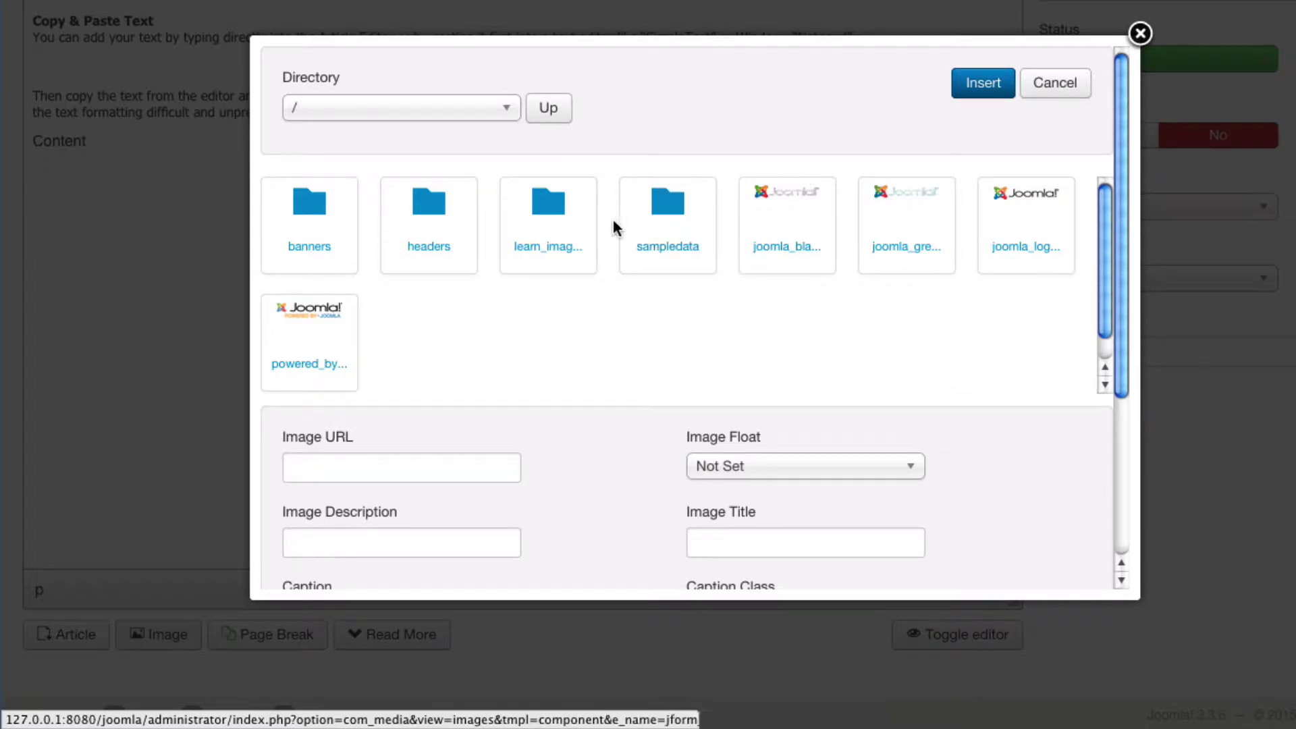
pyautogui.click(562, 251)
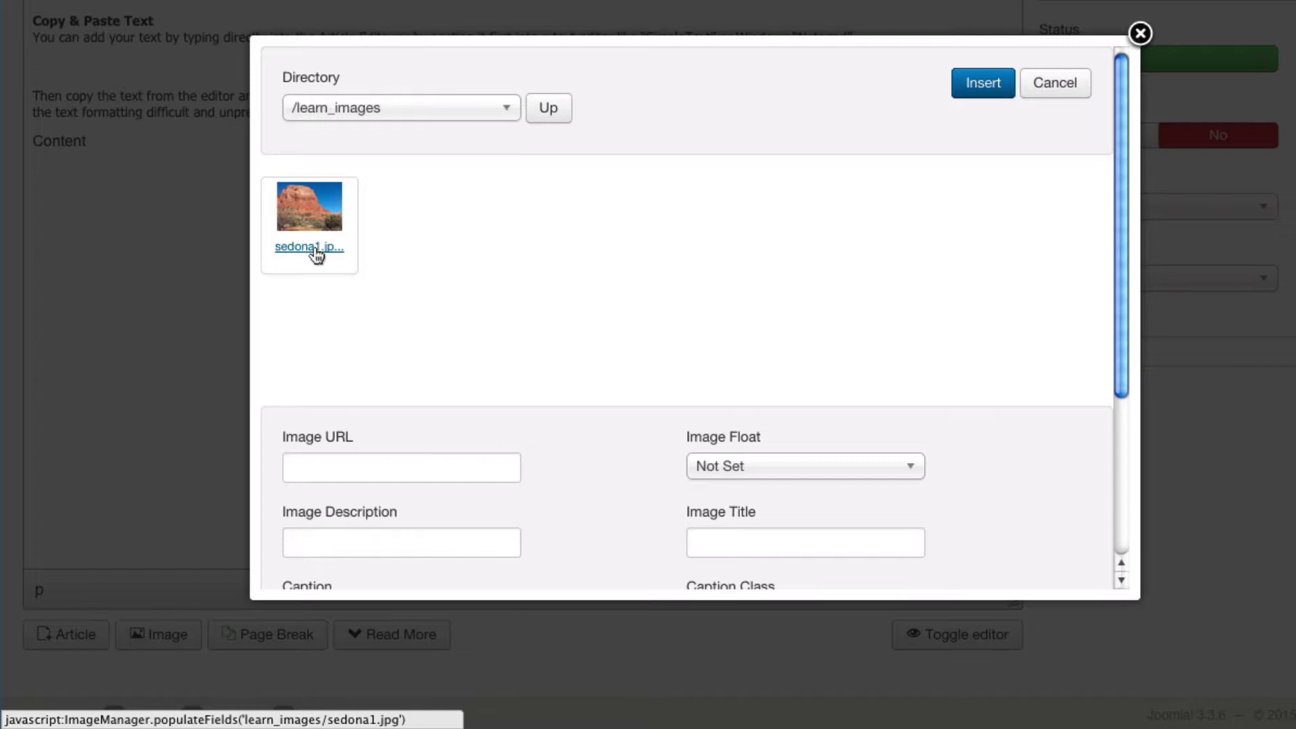
pyautogui.click(314, 248)
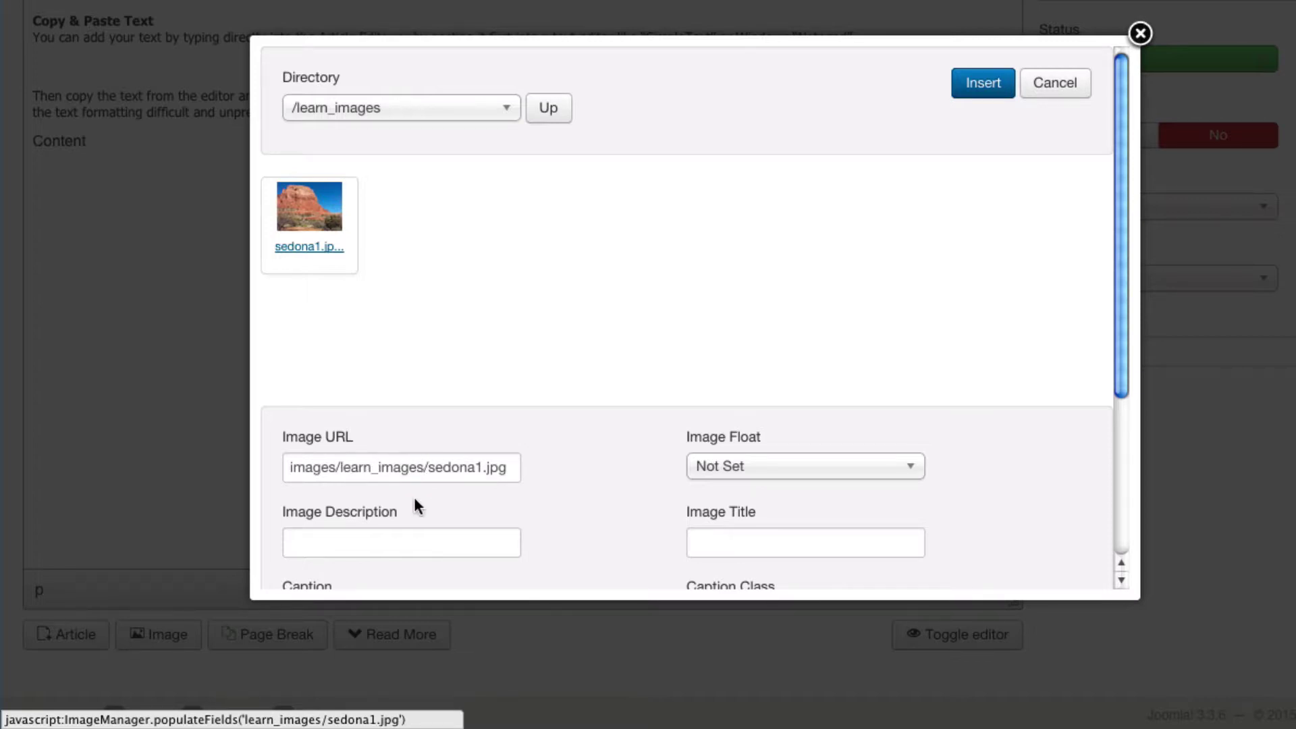
pyautogui.click(415, 542)
pyautogui.write('Sedona Cliff')
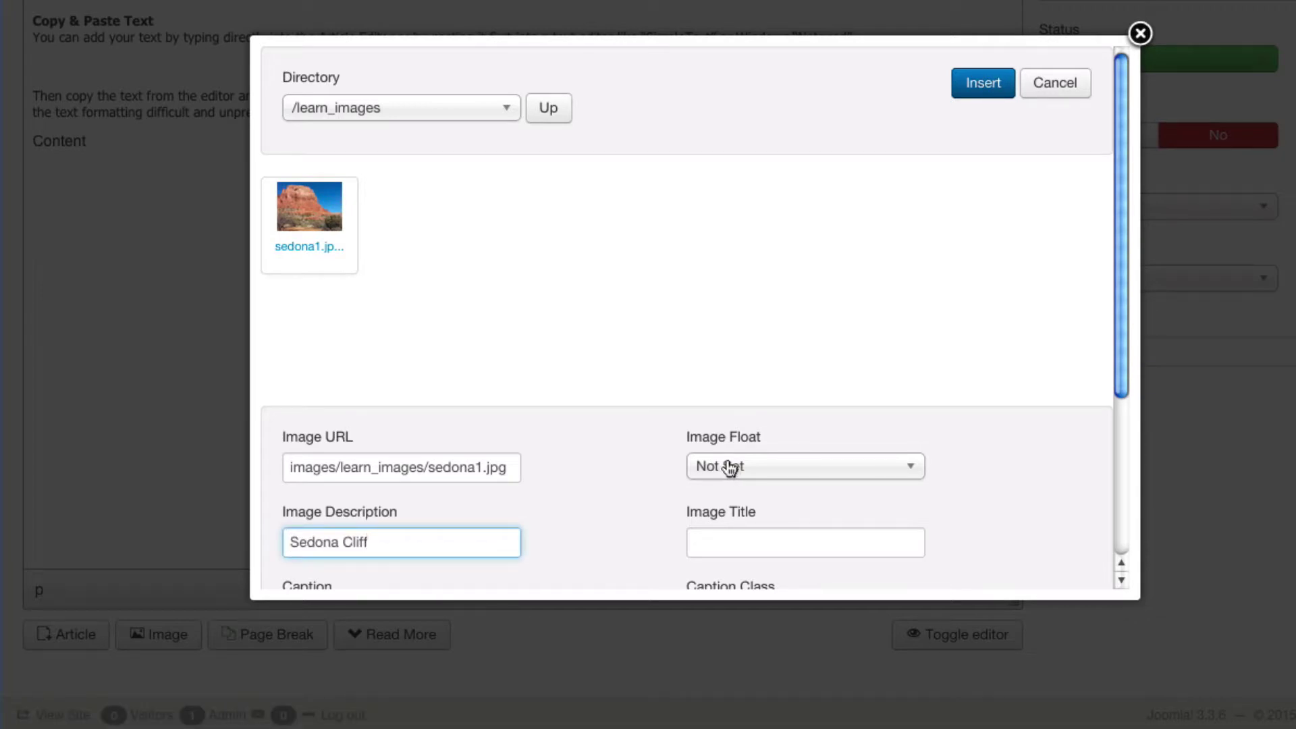
pyautogui.moveTo(1117, 349); pyautogui.dragTo(1122, 469)
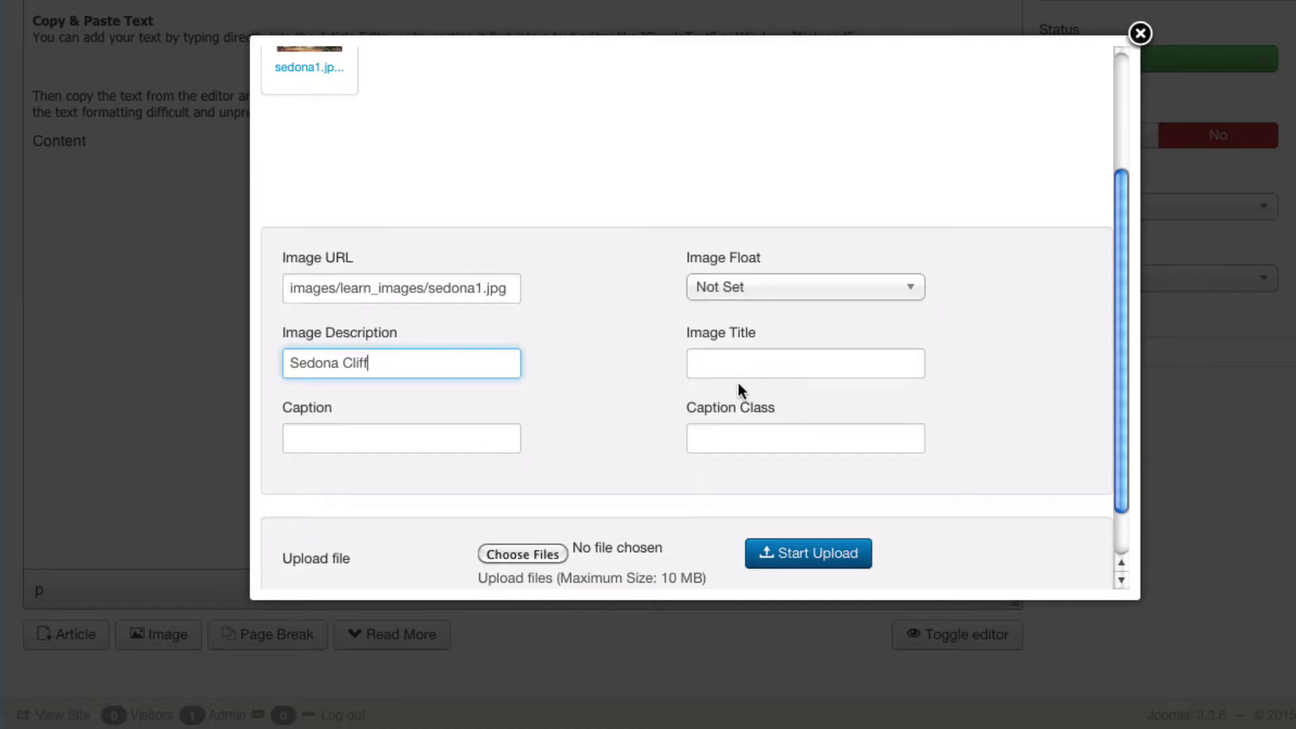
pyautogui.moveTo(700, 420)
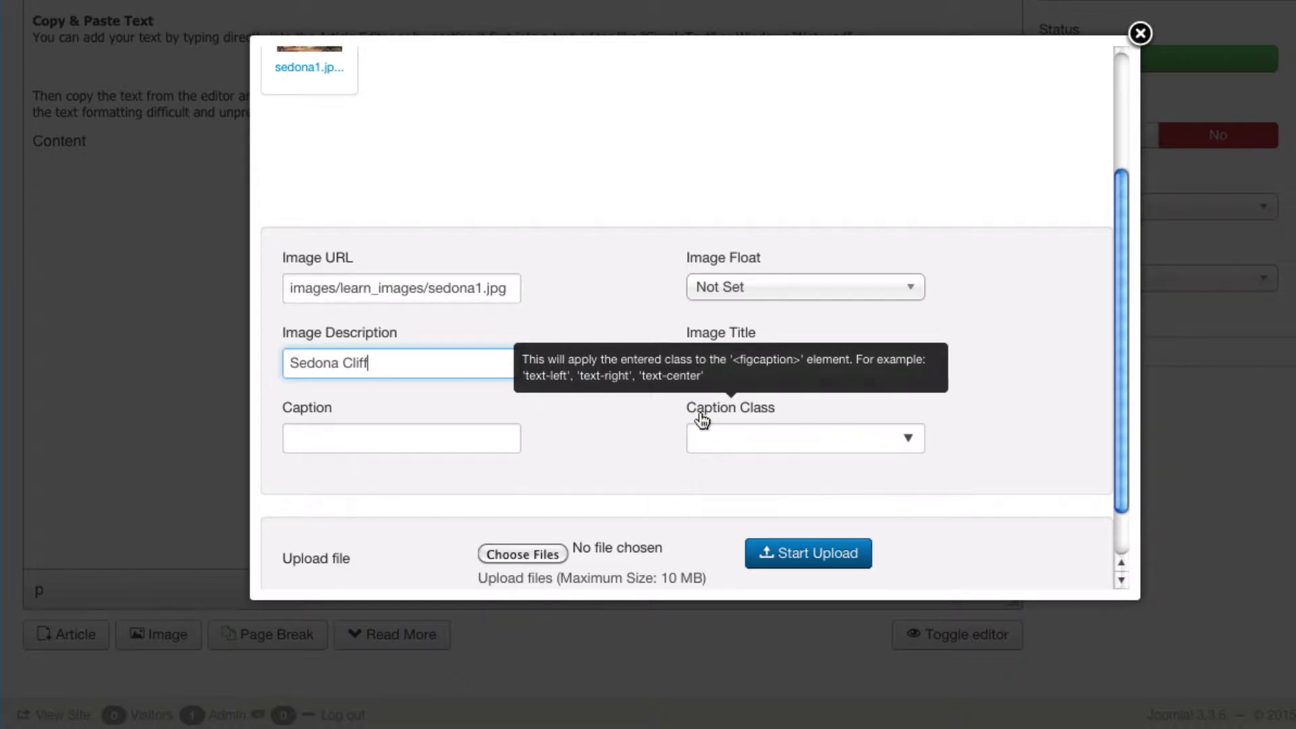
pyautogui.scroll(5, 1119, 293)
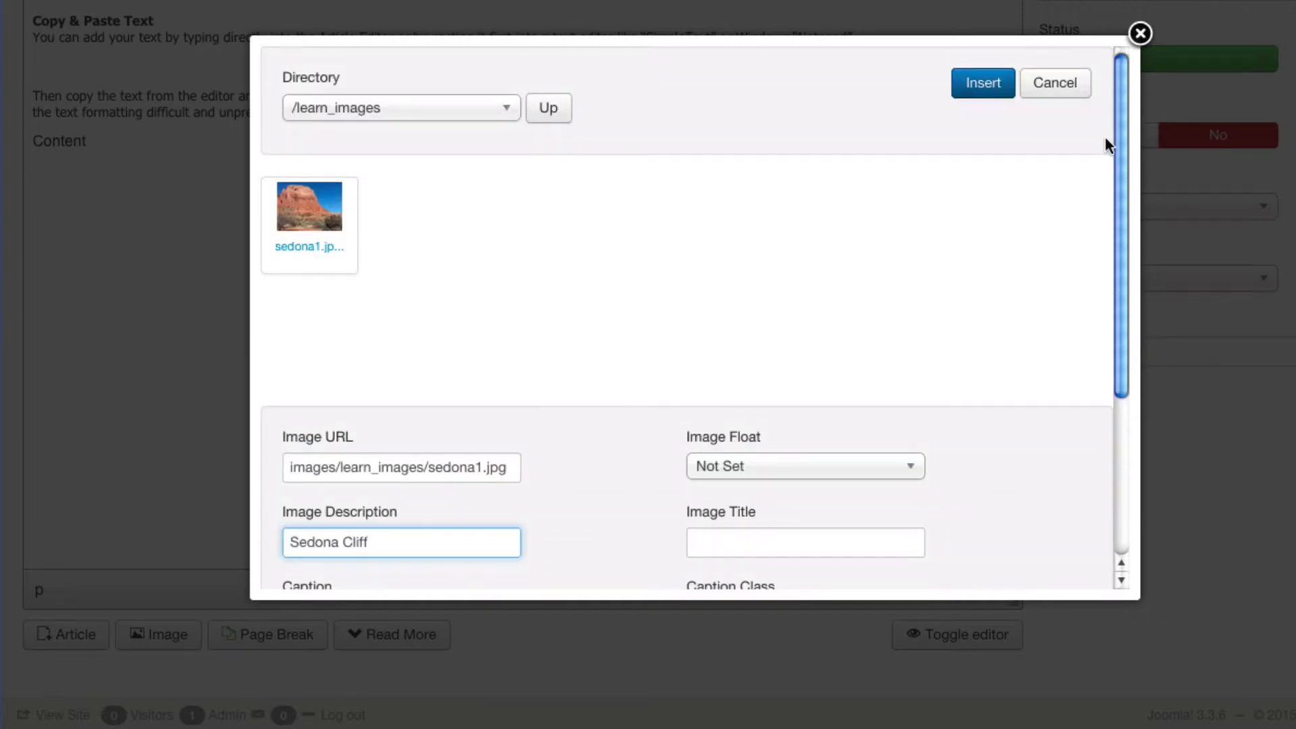
# Insert the Sedona cliff image into the article and scroll back up the editor
pyautogui.click(985, 89)
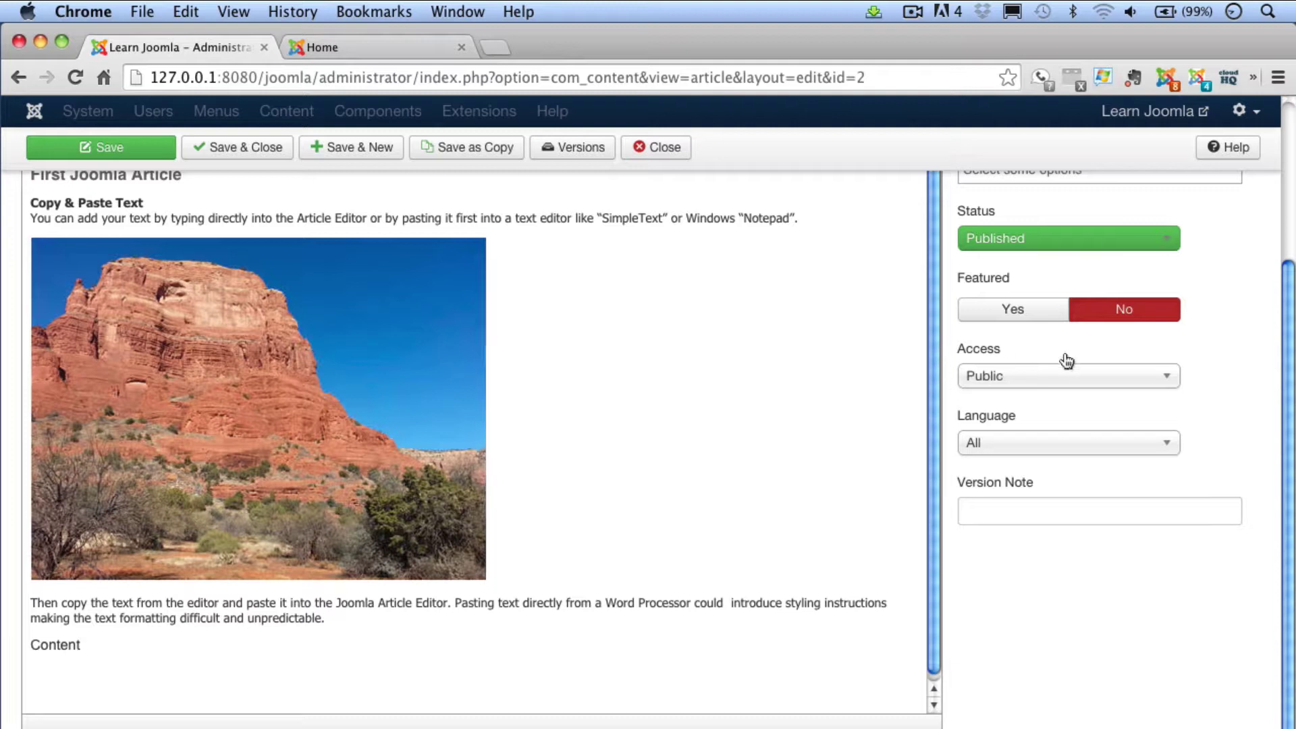
pyautogui.moveTo(1289, 415); pyautogui.dragTo(1287, 286)
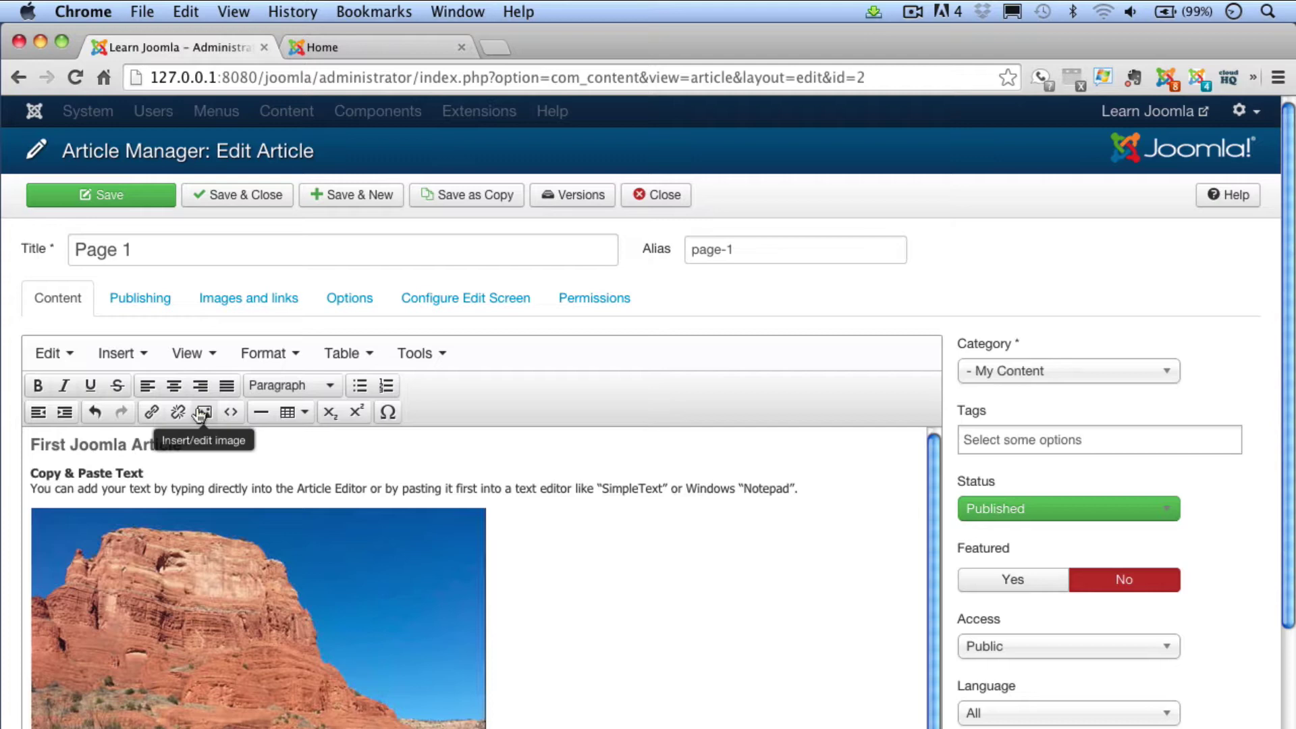
# Set the inserted cliff photo's width to 300 px in its image properties
pyautogui.click(271, 567)
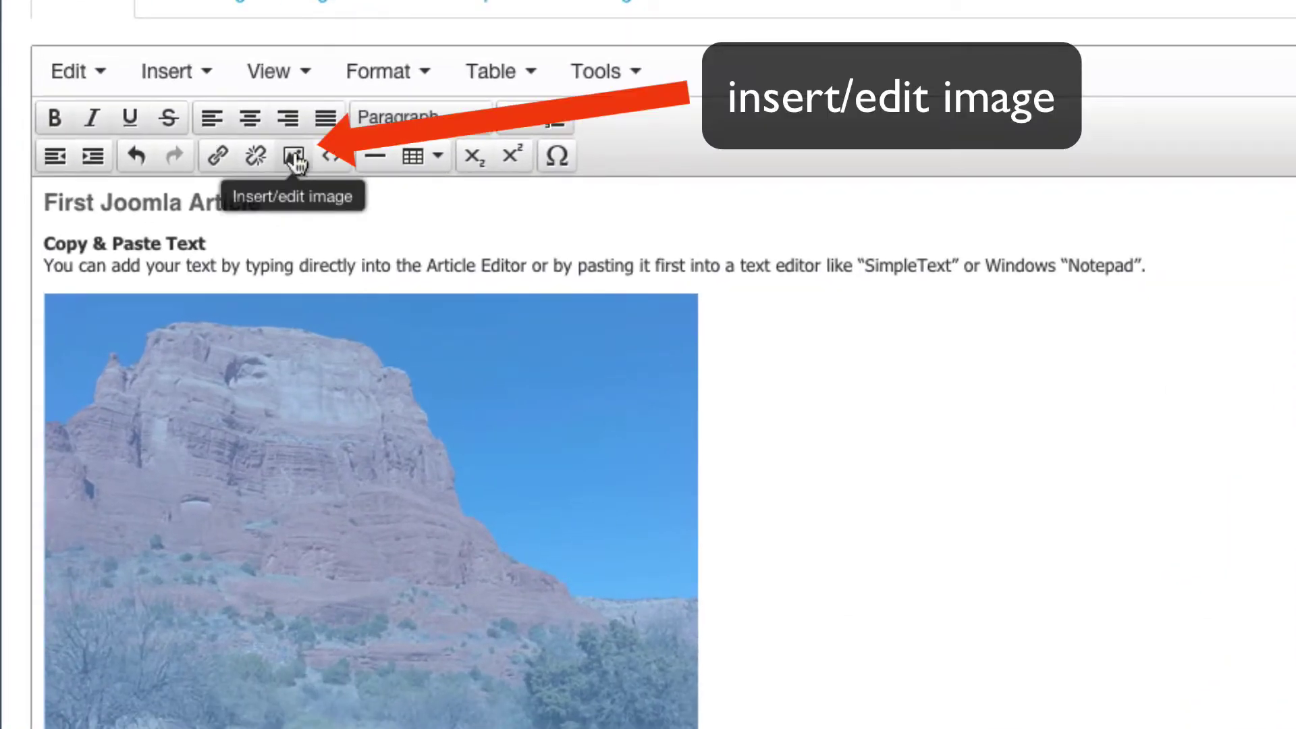
pyautogui.click(295, 159)
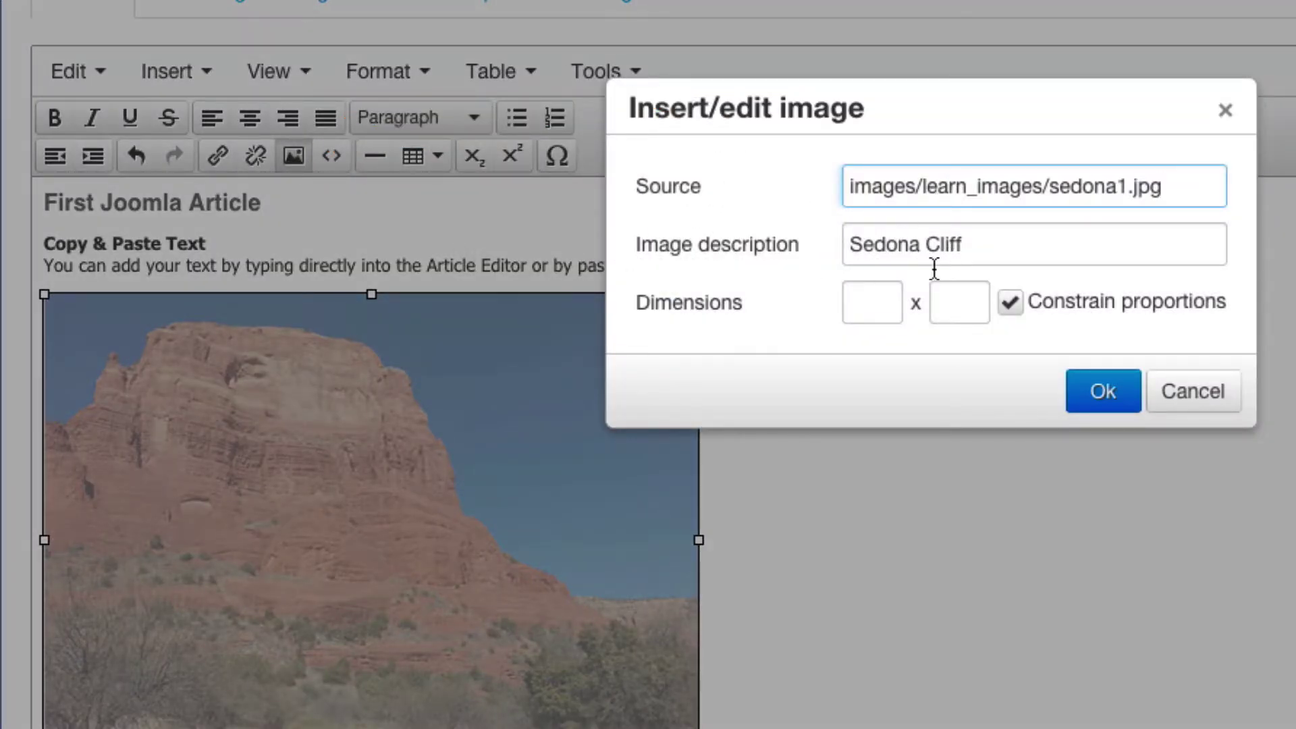
pyautogui.click(869, 301)
pyautogui.write('3')
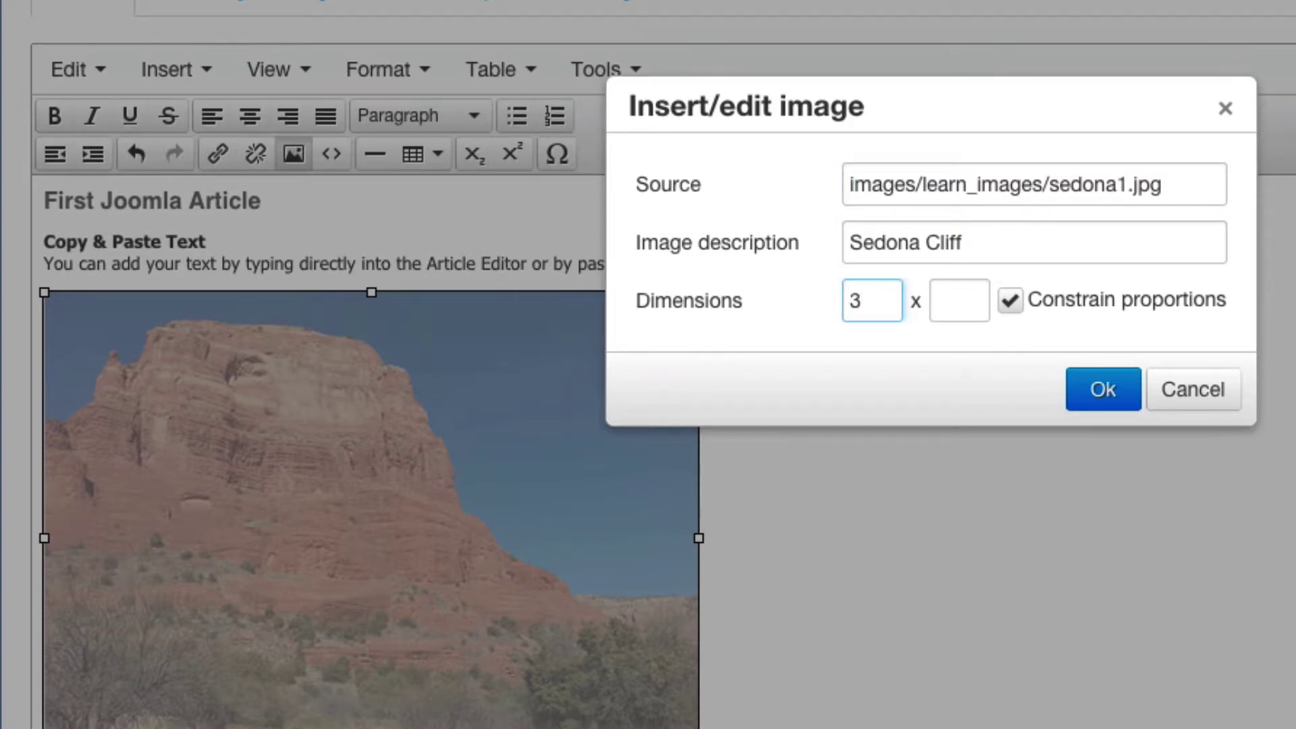
pyautogui.write('00')
pyautogui.click(1105, 388)
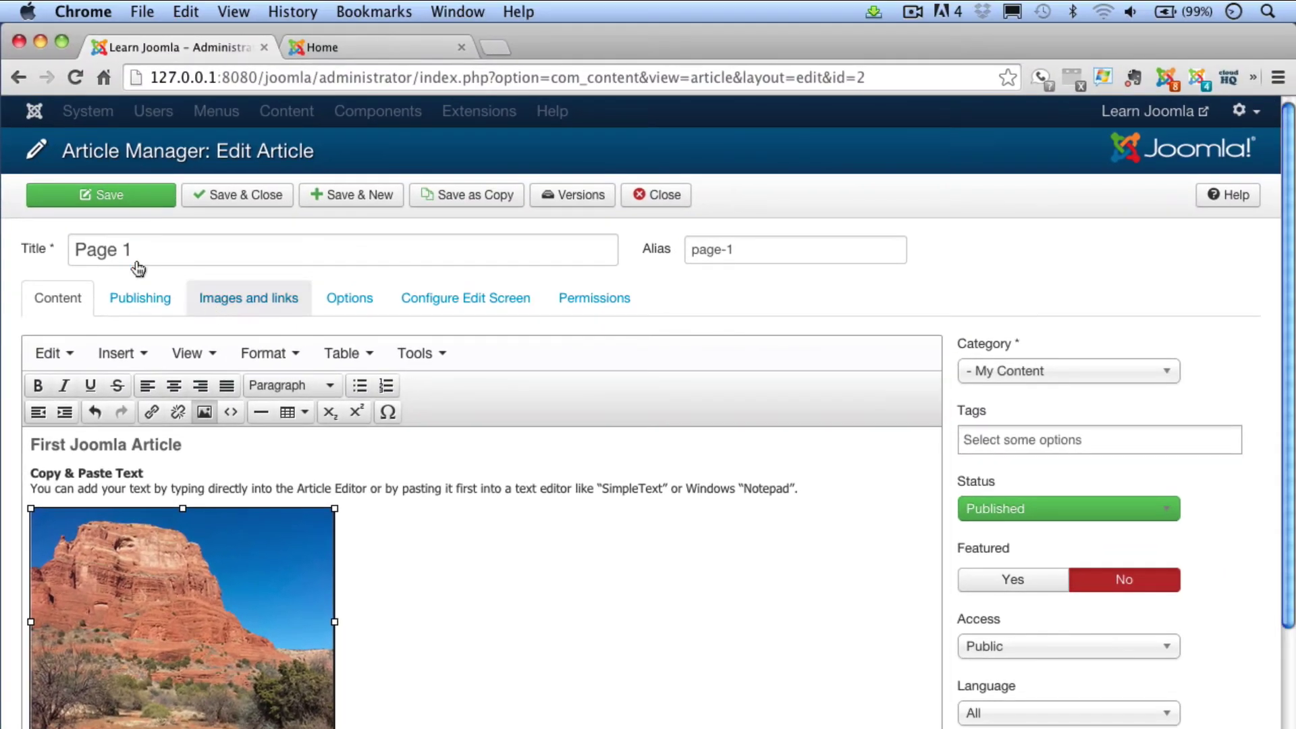
# Save Page 1 with the 300 px Sedona cliff photo
pyautogui.click(101, 196)
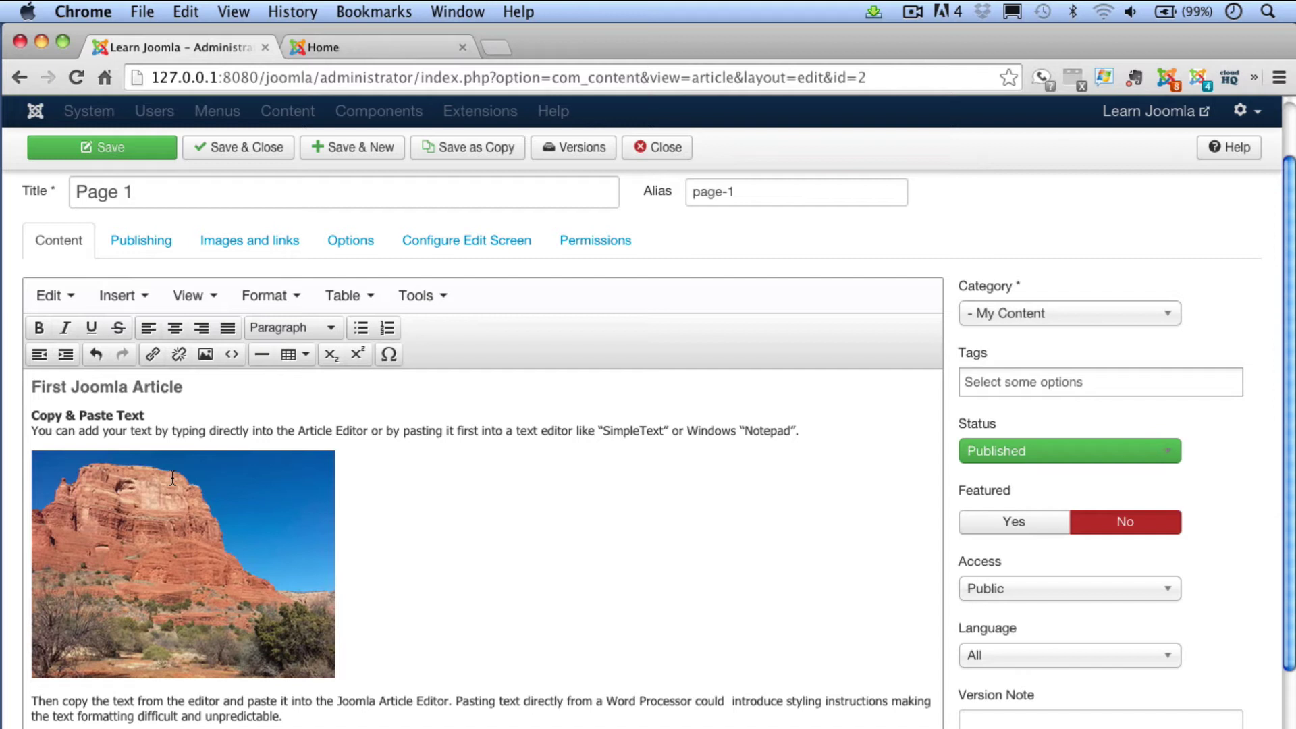
# Replace the cliff photo's learn_images source path with the Dropbox URL for sedona1.jpg
pyautogui.click(192, 497)
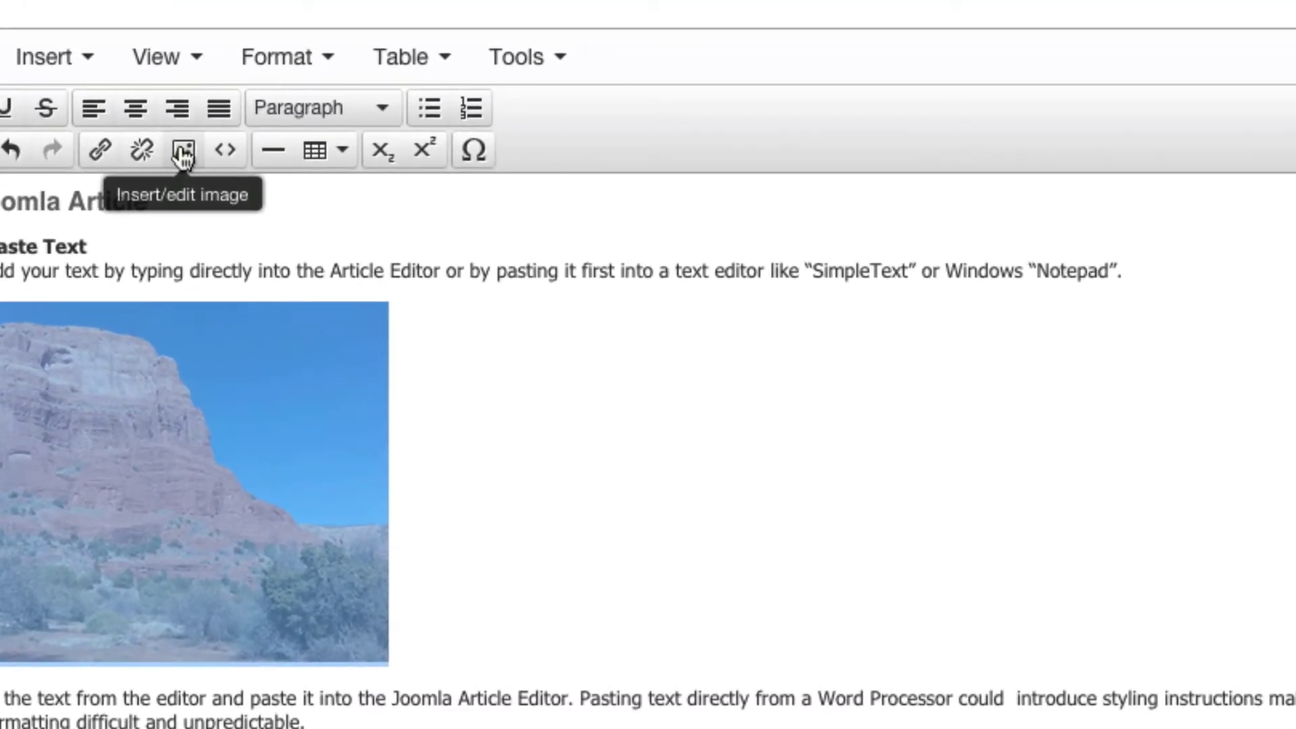
pyautogui.click(182, 151)
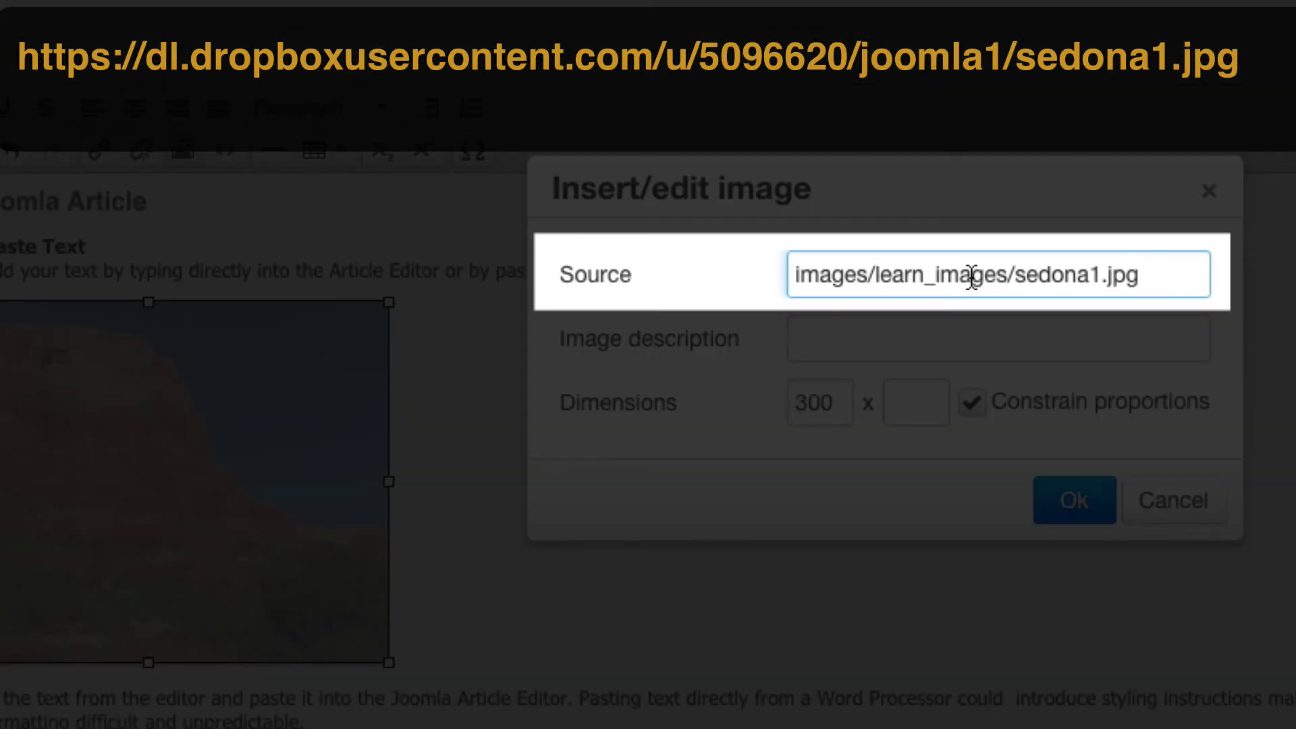
pyautogui.moveTo(1145, 272); pyautogui.dragTo(663, 275)
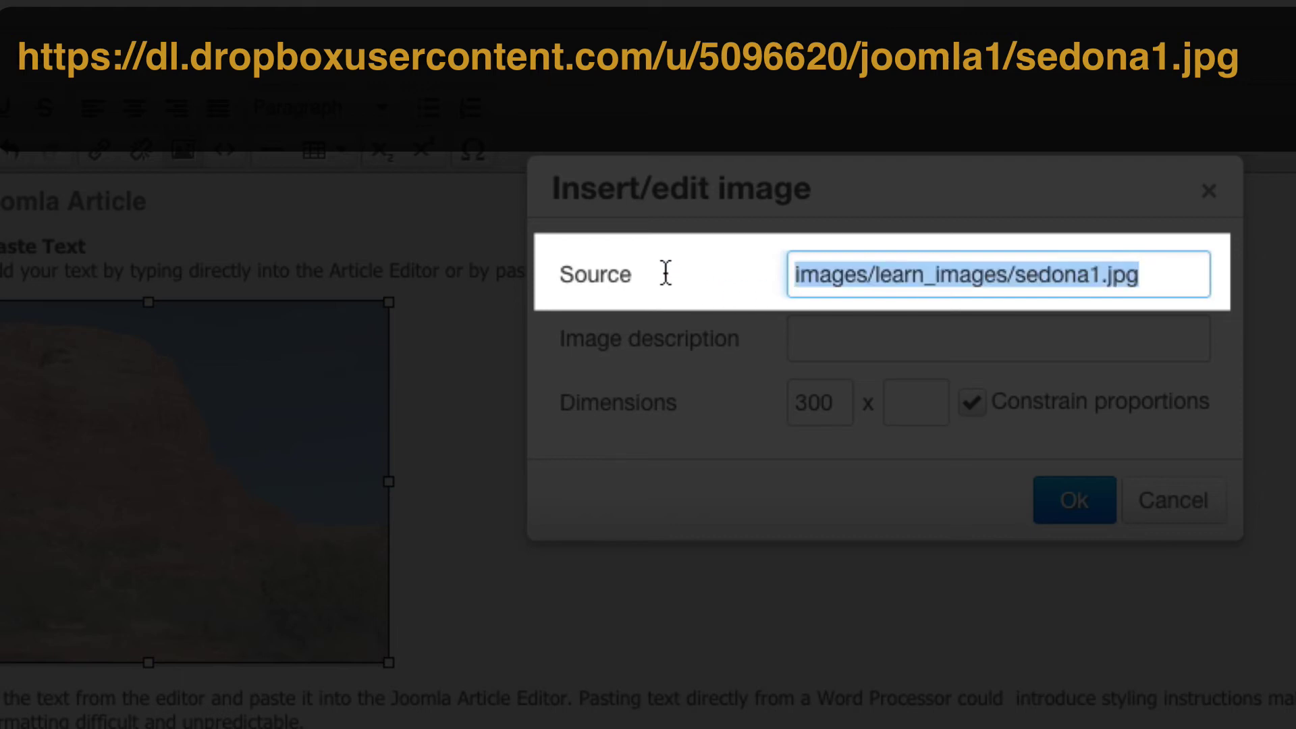
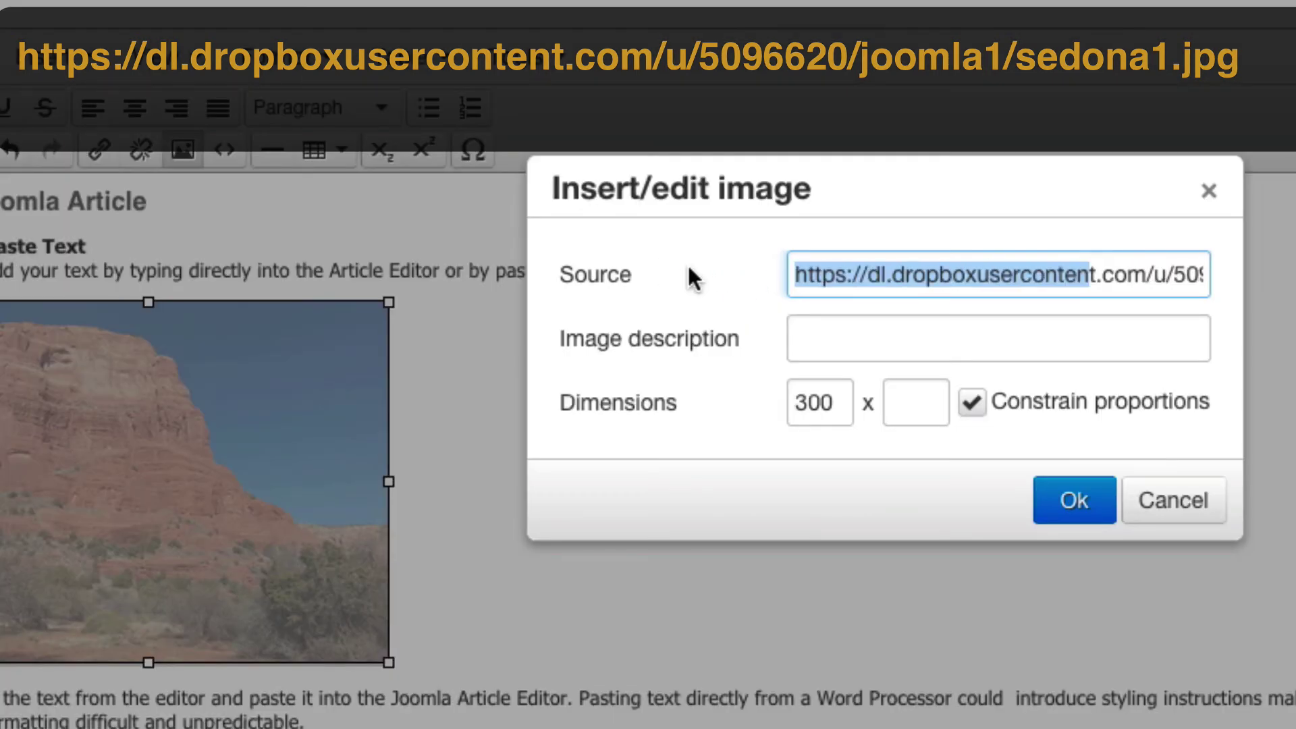
pyautogui.moveTo(962, 273); pyautogui.dragTo(1231, 278)
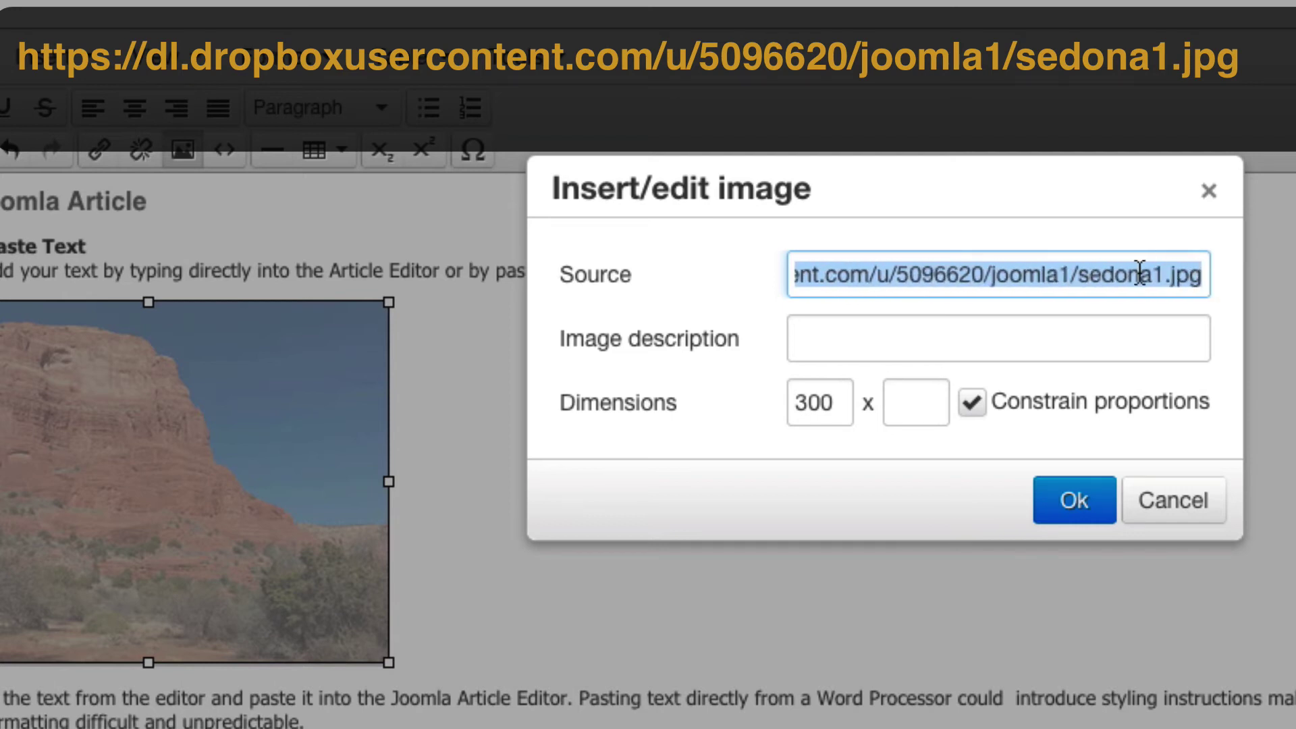
# Apply the Dropbox image source, then save and close the Page 1 article
pyautogui.click(1075, 505)
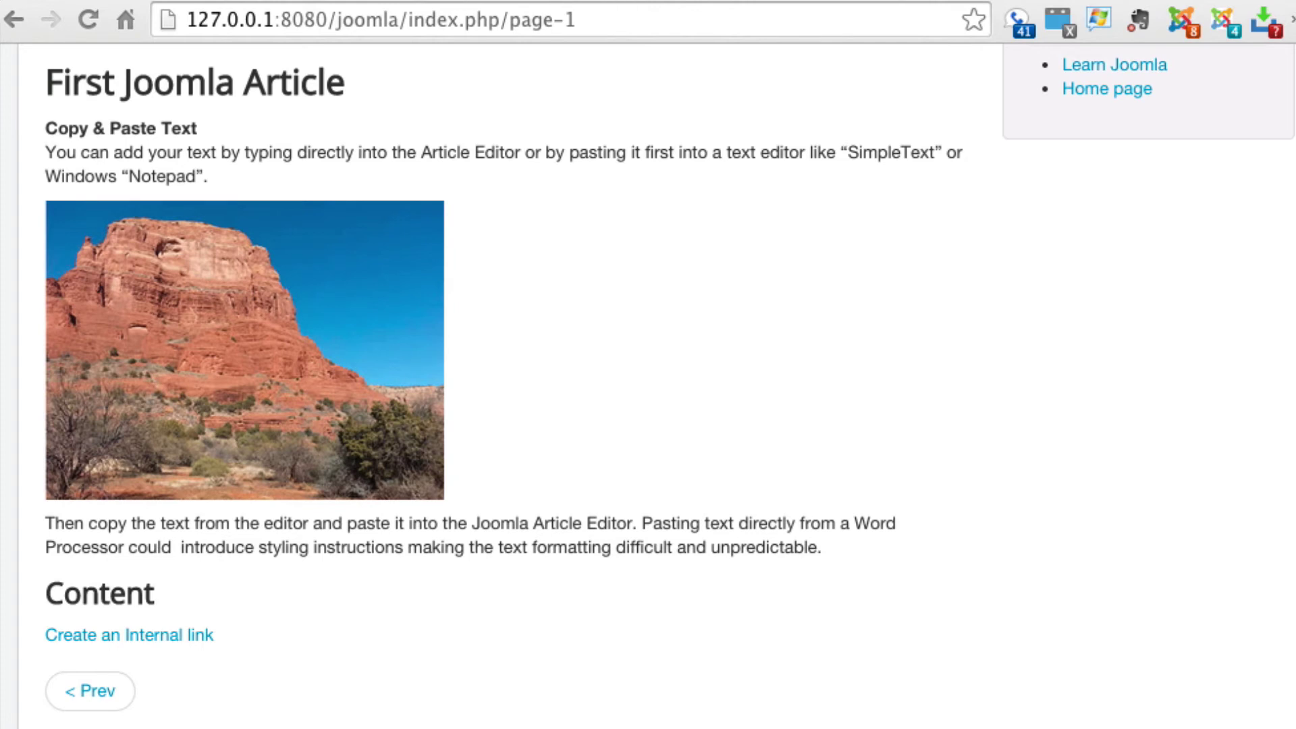
pyautogui.press('super+w')
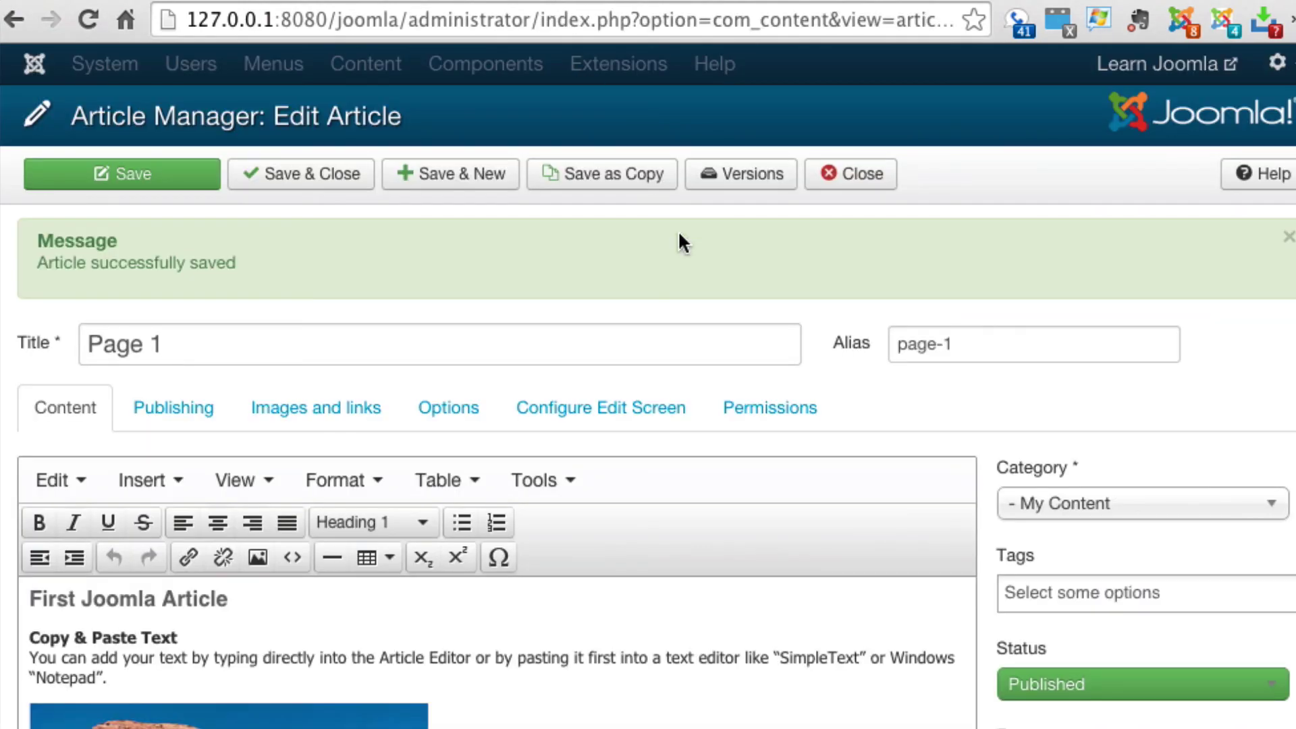
pyautogui.click(258, 559)
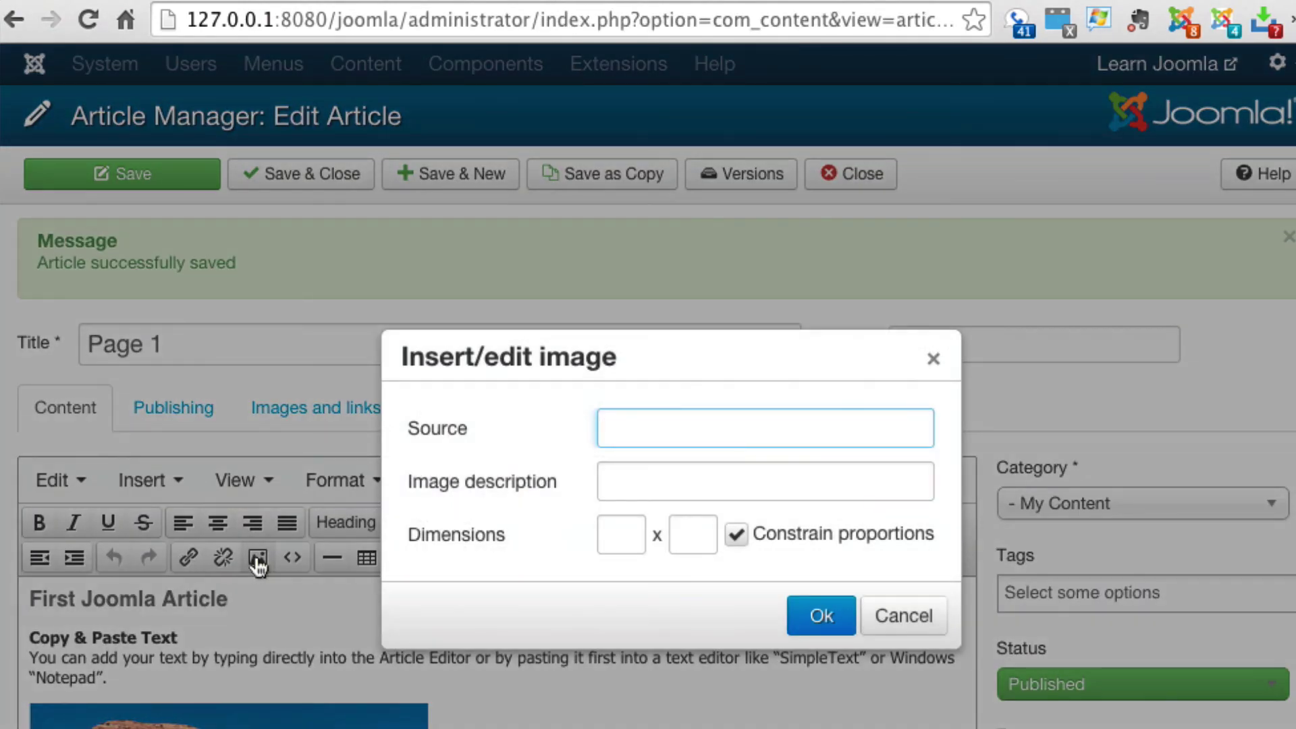
pyautogui.click(843, 619)
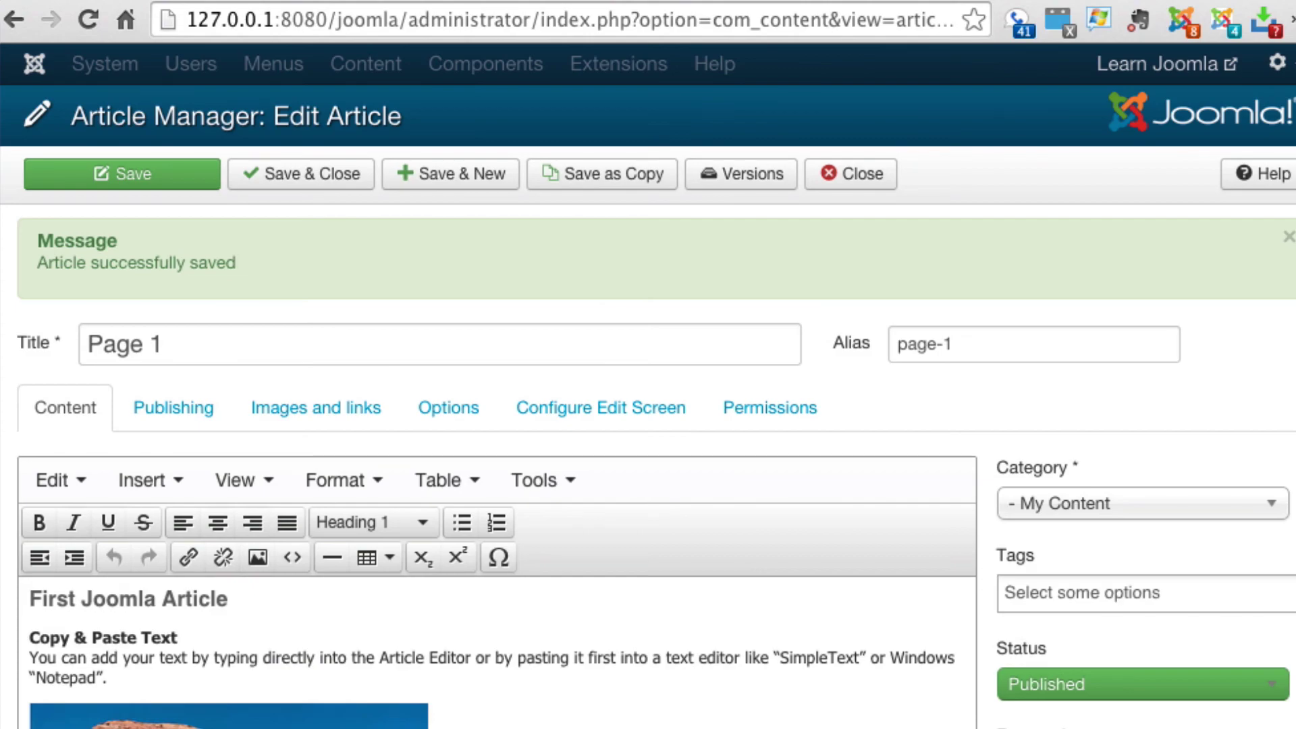
pyautogui.scroll(-3, 349, 606)
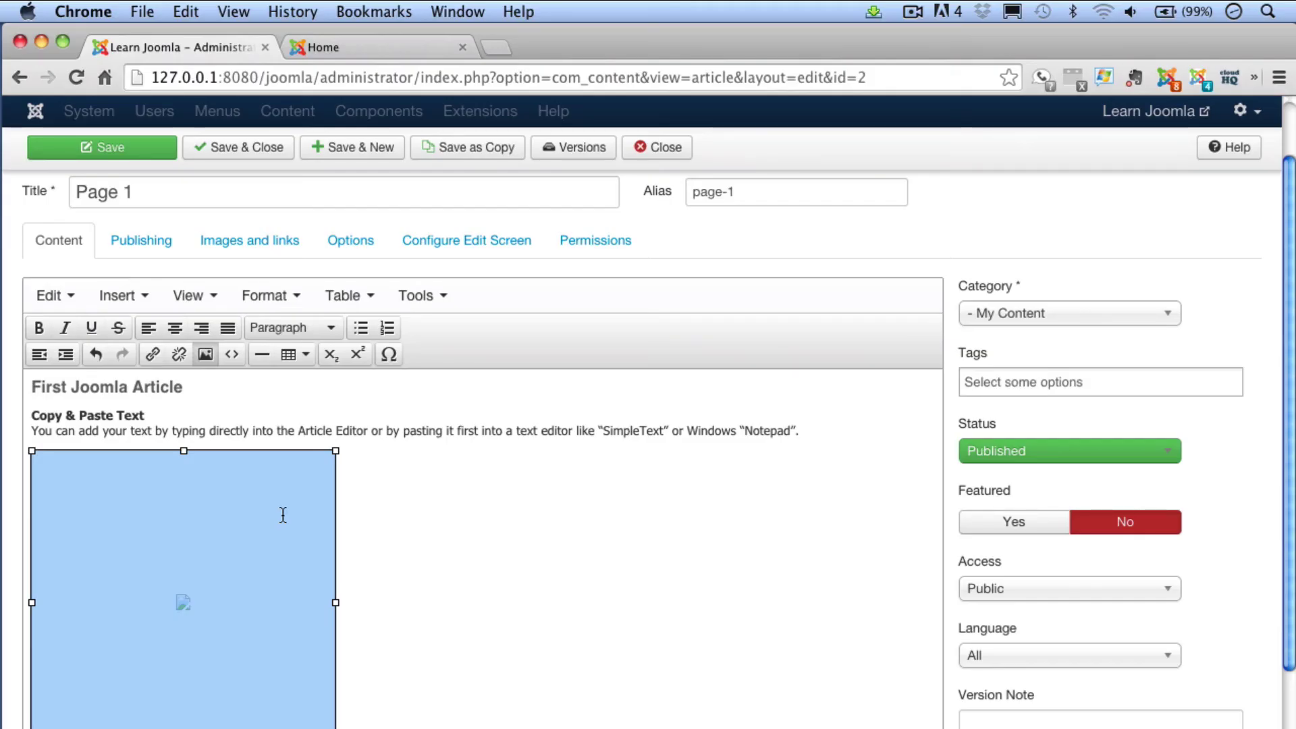
pyautogui.click(257, 151)
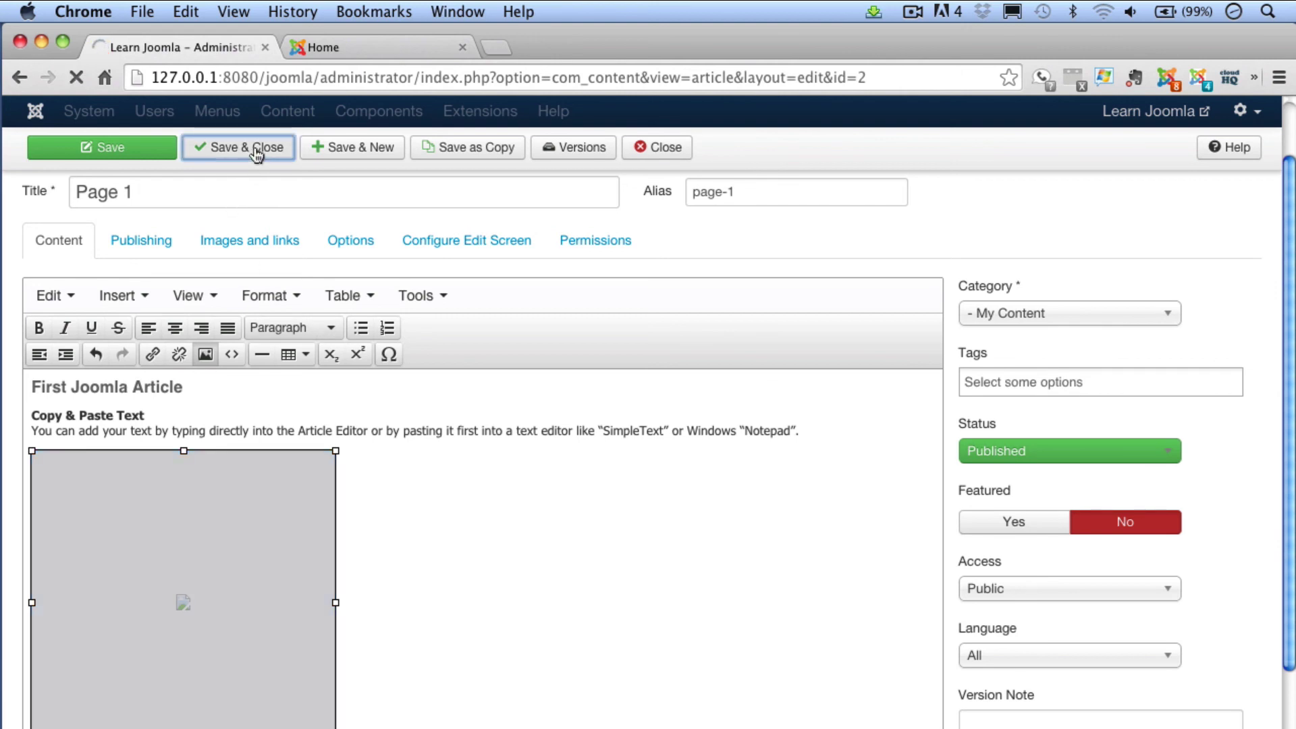